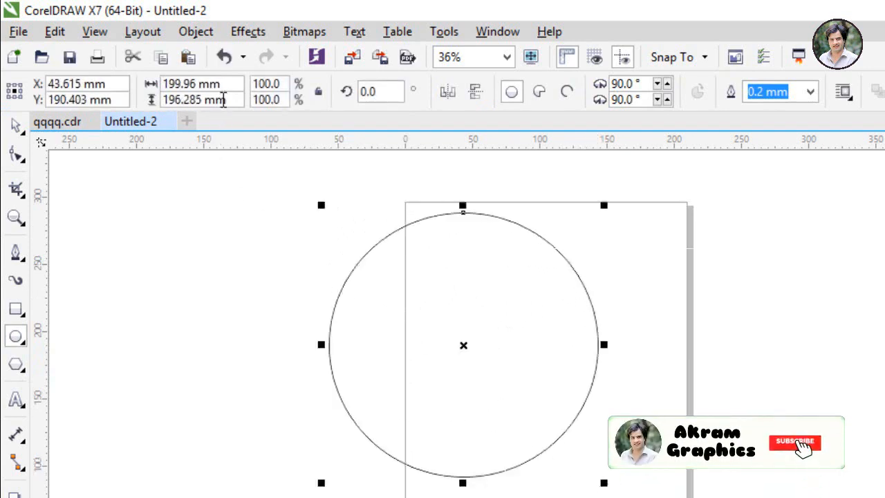
# Set the ellipse's width to its height value of 196.285 mm to make it a true circle, then deselect it.
pyautogui.moveTo(228, 99); pyautogui.dragTo(122, 100)
pyautogui.hotkey('ctrl', 'c')
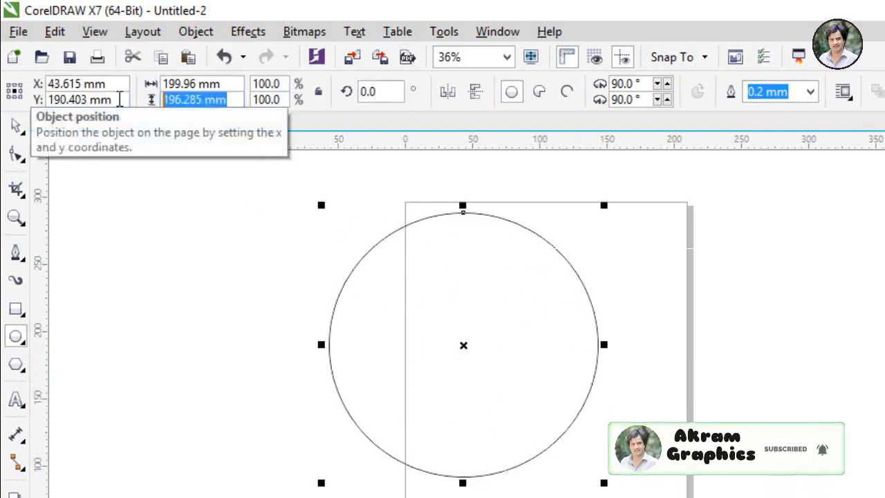
pyautogui.click(227, 84)
pyautogui.moveTo(227, 83); pyautogui.dragTo(118, 83)
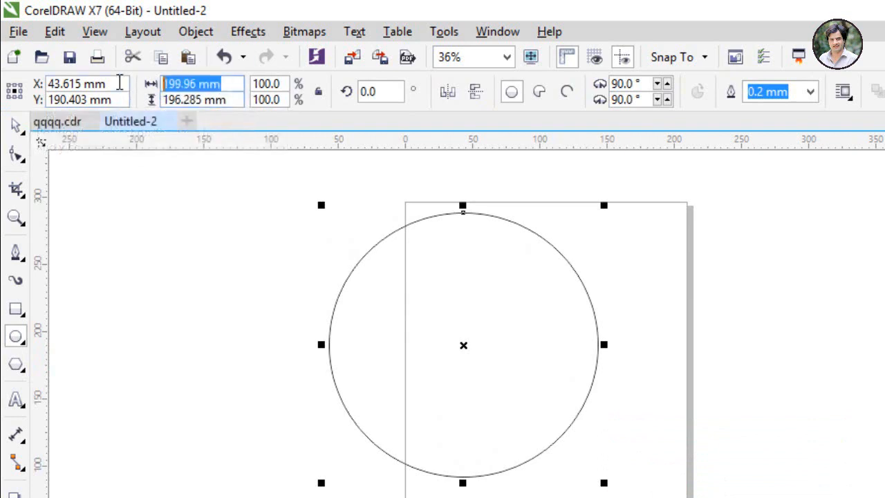
pyautogui.hotkey('ctrl', 'v')
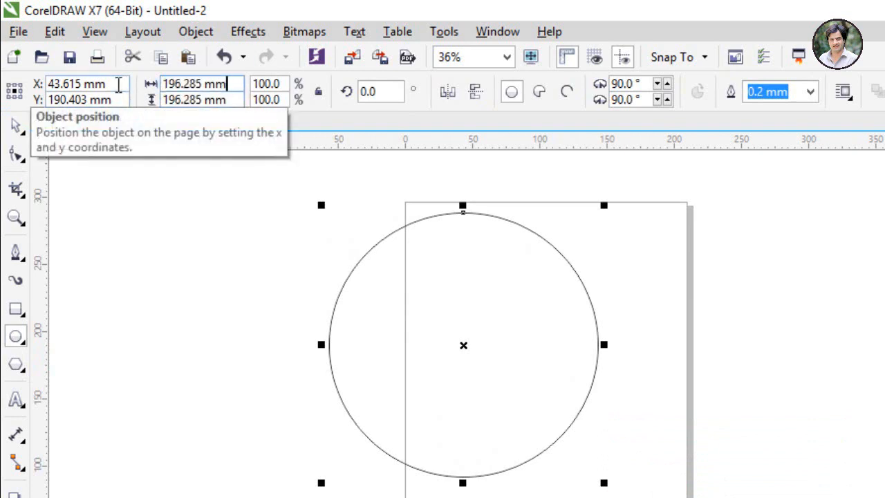
pyautogui.click(187, 230)
pyautogui.click(16, 124)
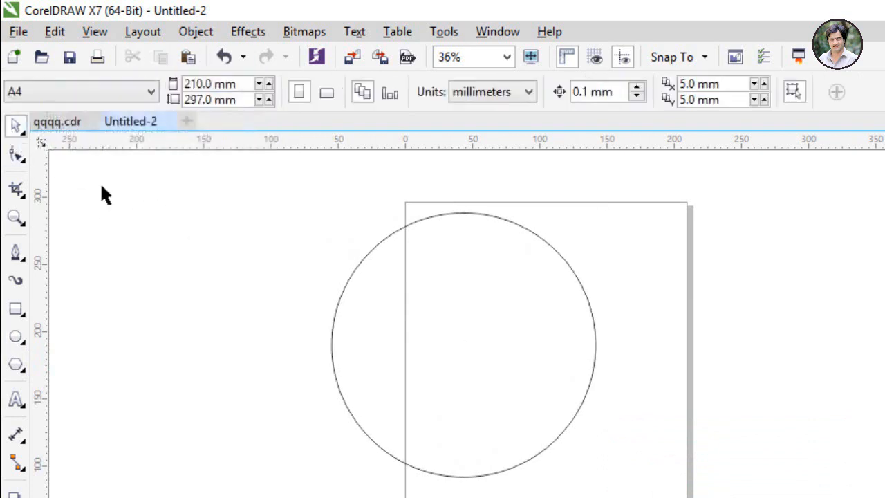
# Move the circle slightly lower, centring it at about X 45.8 mm, Y 171.3 mm.
pyautogui.moveTo(418, 334); pyautogui.dragTo(422, 361)
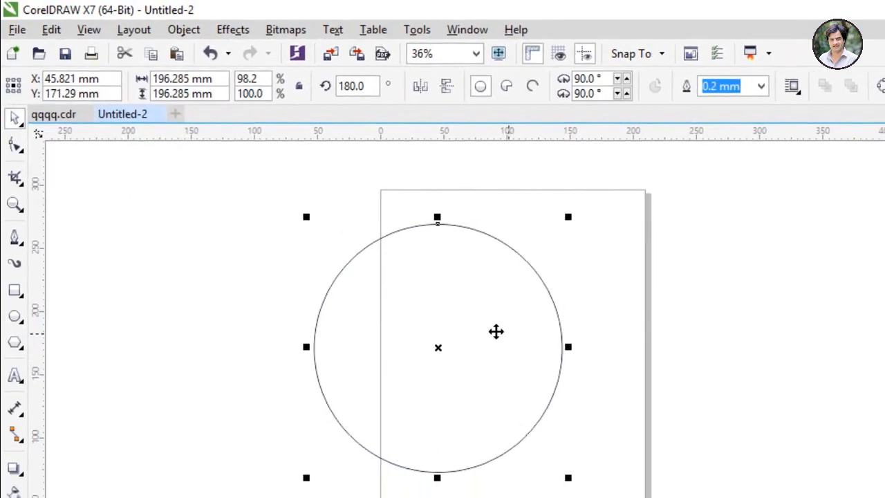
pyautogui.click(525, 352)
pyautogui.click(228, 258)
pyautogui.click(320, 275)
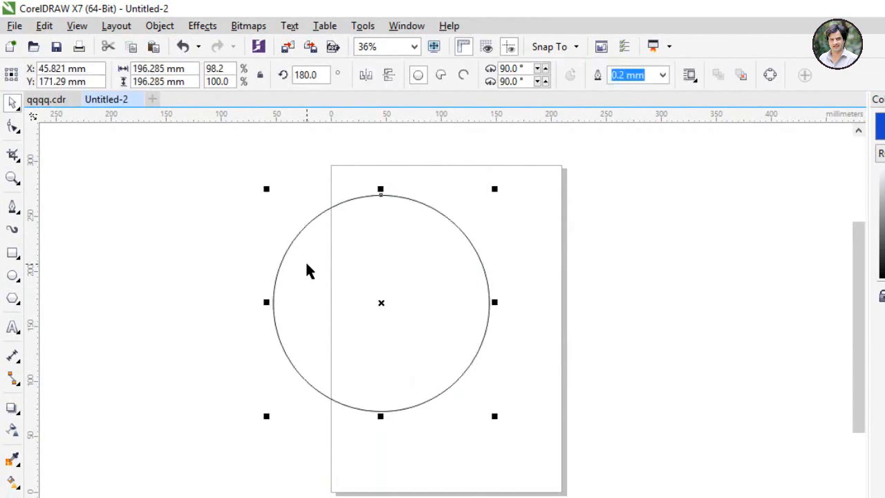
# Make a copy of the circle, scale it down to about 149 mm in diameter and place it inside the original.
pyautogui.moveTo(312, 264); pyautogui.dragTo(335, 267)
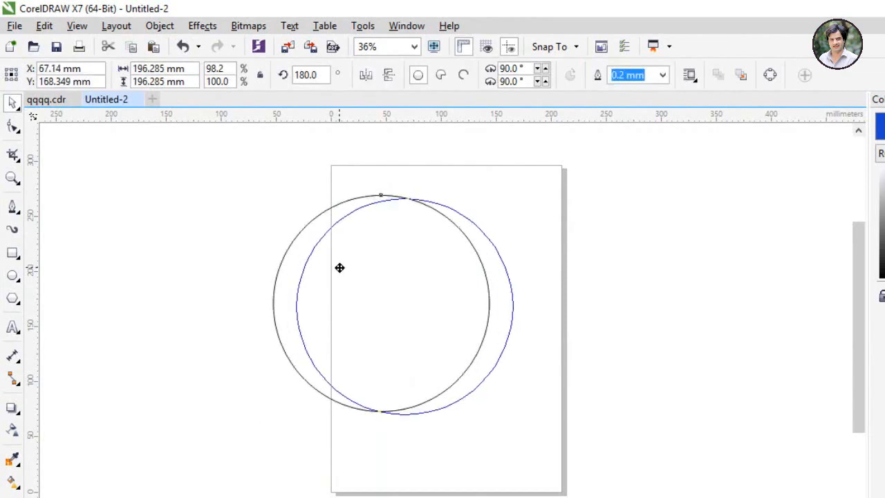
pyautogui.moveTo(518, 192); pyautogui.dragTo(494, 235)
pyautogui.click(433, 278)
pyautogui.moveTo(397, 300); pyautogui.dragTo(393, 277)
pyautogui.moveTo(470, 211); pyautogui.dragTo(470, 222)
pyautogui.moveTo(393, 295); pyautogui.dragTo(395, 289)
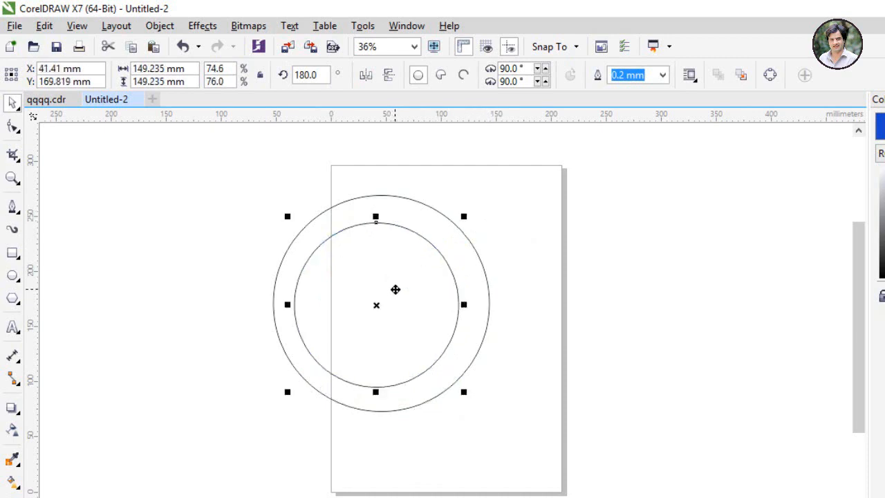
# Align the inner circle horizontally to the centre of the outer circle.
pyautogui.keyDown('shift'); pyautogui.click(450, 230); pyautogui.keyUp('shift')
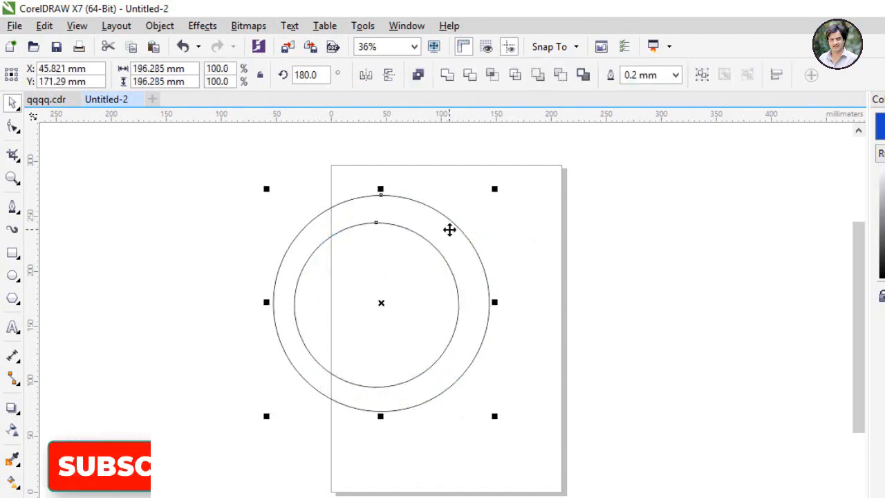
pyautogui.press('c')
pyautogui.click(531, 231)
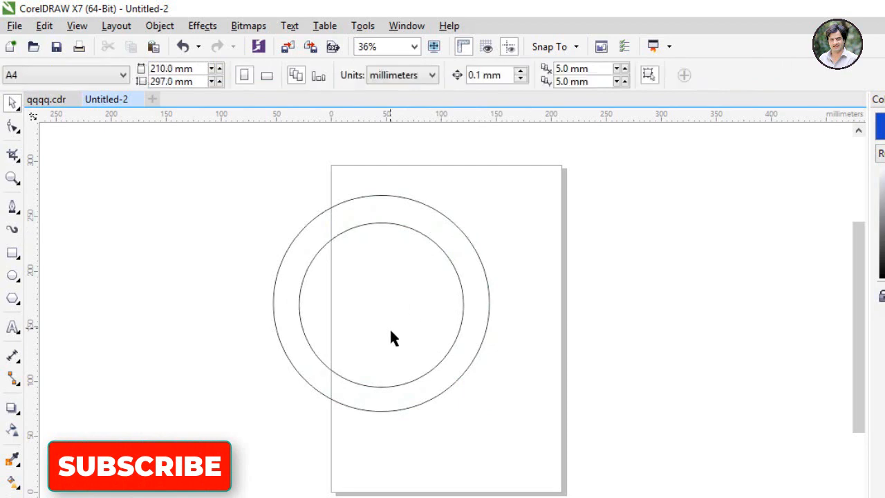
pyautogui.scroll(4, 349, 247)
pyautogui.scroll(-4, 348, 245)
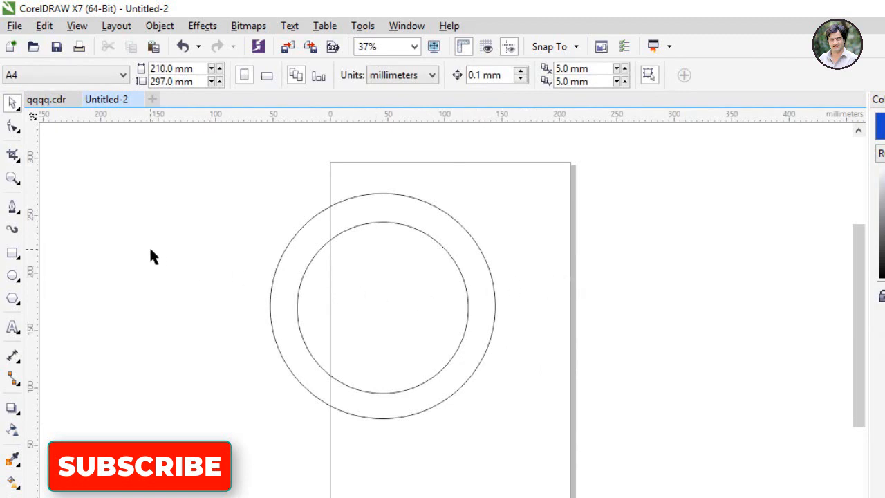
# Draw a tall narrow rectangle about 25.4 mm wide and 173 mm high in the empty area beside the circles.
pyautogui.click(13, 254)
pyautogui.moveTo(96, 219); pyautogui.dragTo(126, 418)
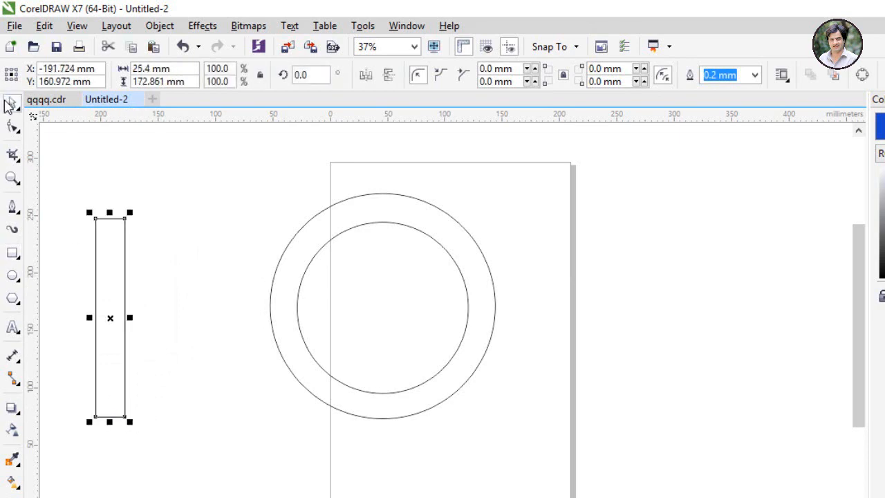
pyautogui.click(104, 178)
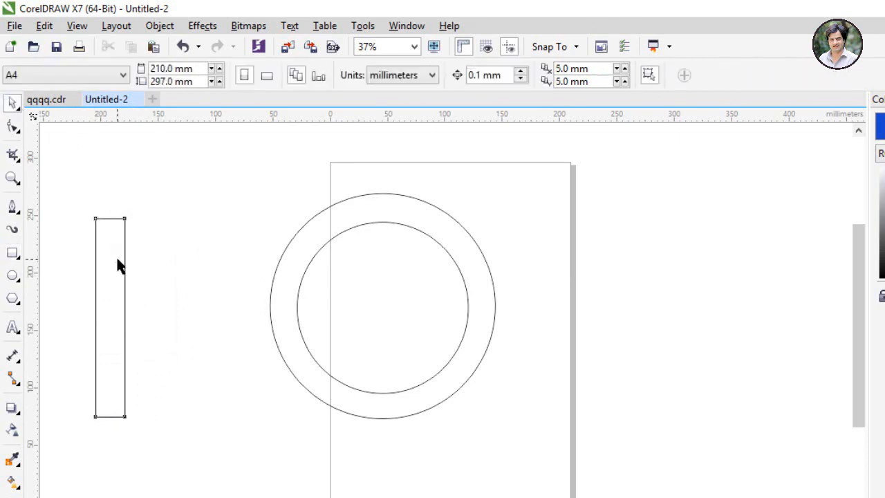
# Move the tall rectangle into the inner circle and shorten it to about 114.4 mm so its lower inner corner meets the circle.
pyautogui.moveTo(116, 256); pyautogui.dragTo(354, 300)
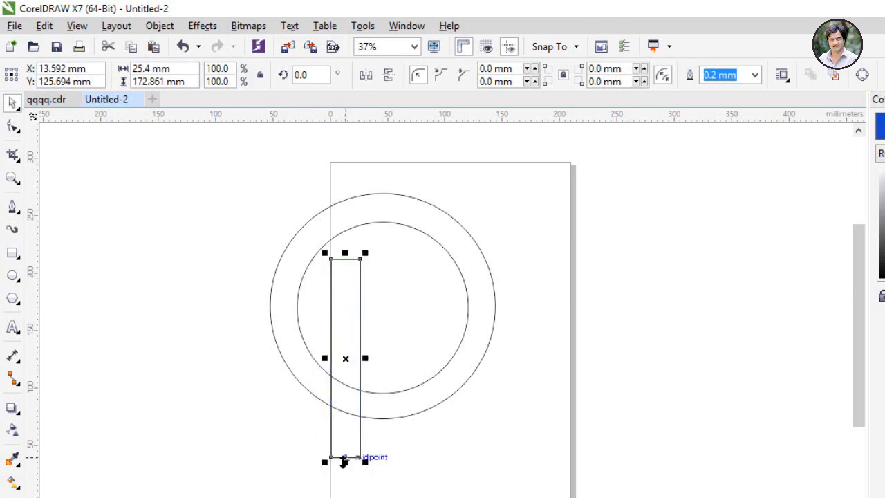
pyautogui.moveTo(345, 462); pyautogui.dragTo(347, 391)
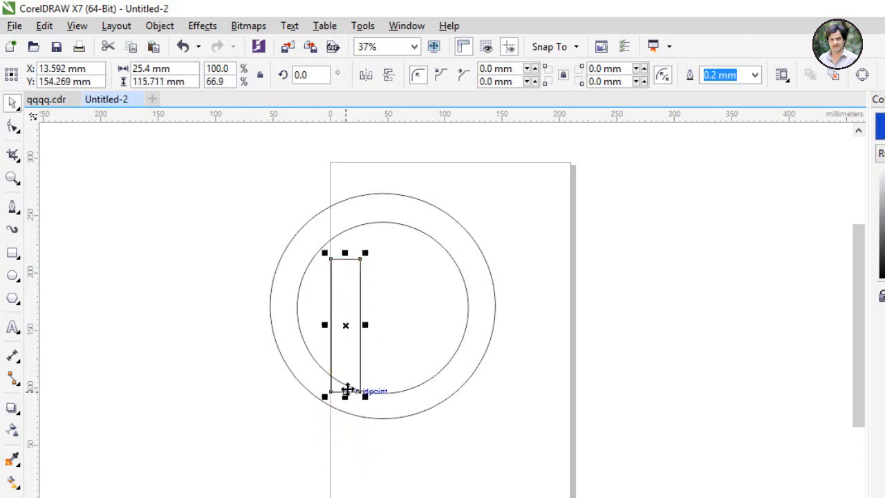
pyautogui.scroll(3, 348, 390)
pyautogui.scroll(1, 347, 390)
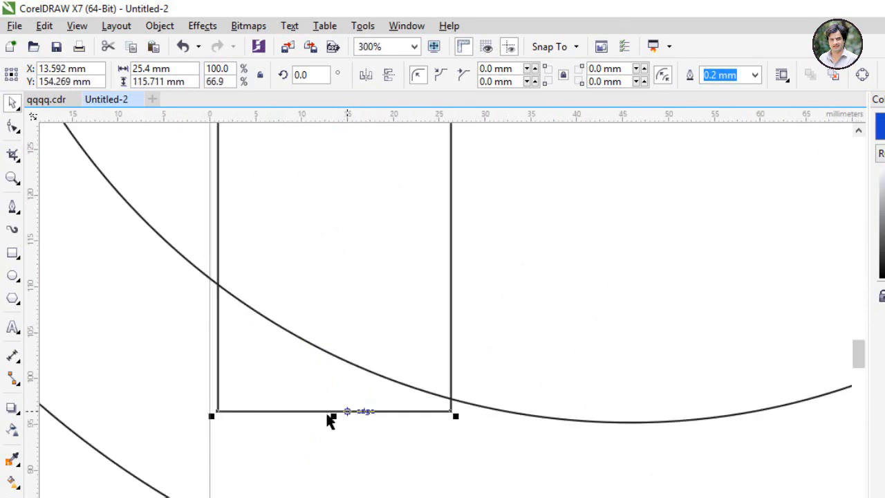
pyautogui.moveTo(335, 415); pyautogui.dragTo(335, 406)
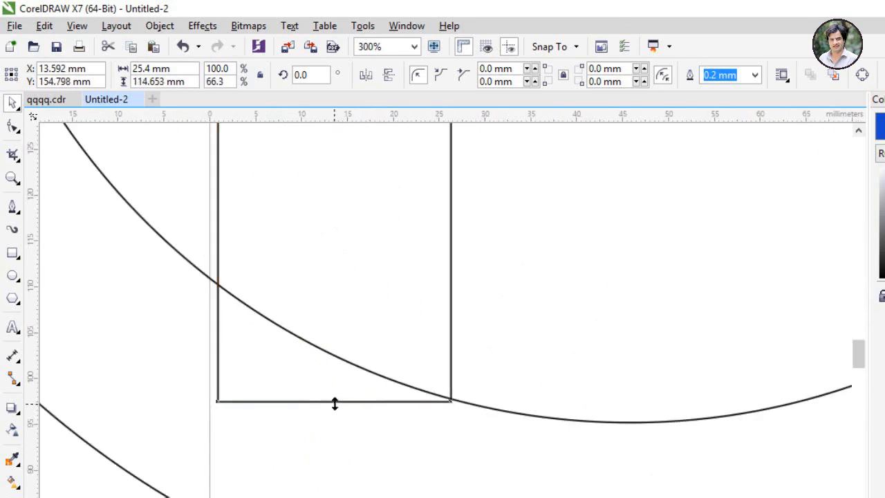
pyautogui.scroll(2, 335, 404)
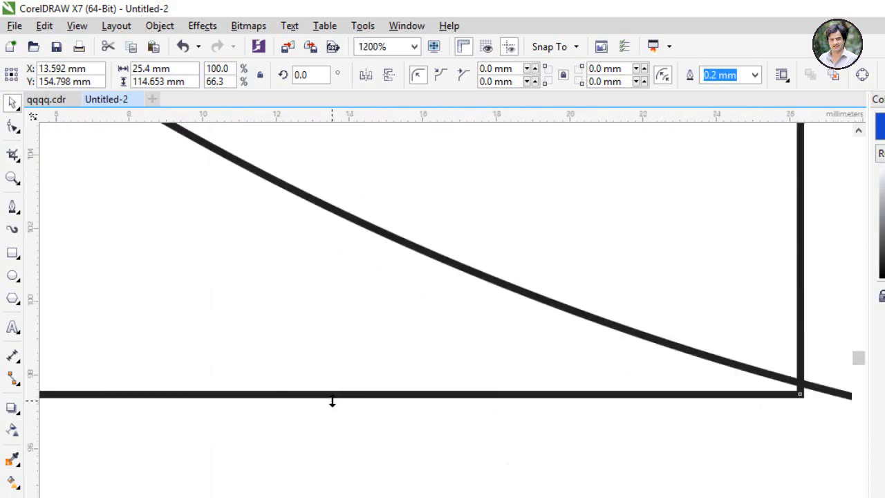
pyautogui.moveTo(332, 401); pyautogui.dragTo(332, 392)
pyautogui.scroll(-5, 332, 391)
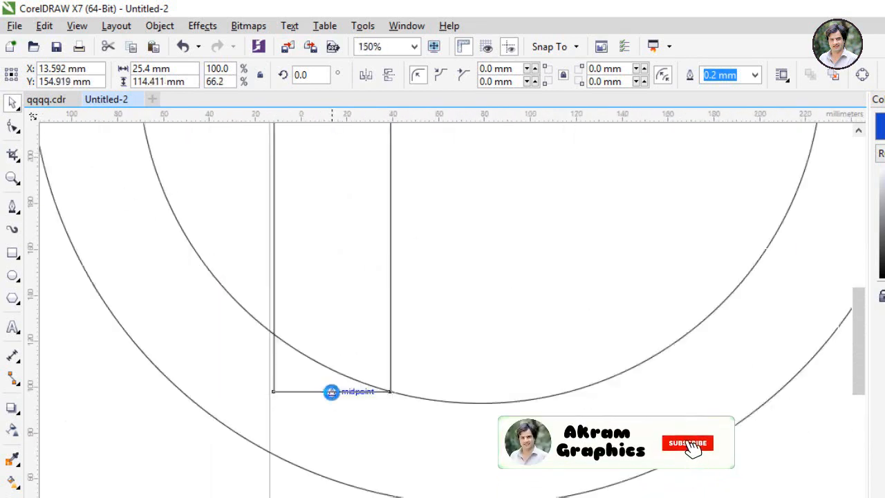
pyautogui.click(661, 294)
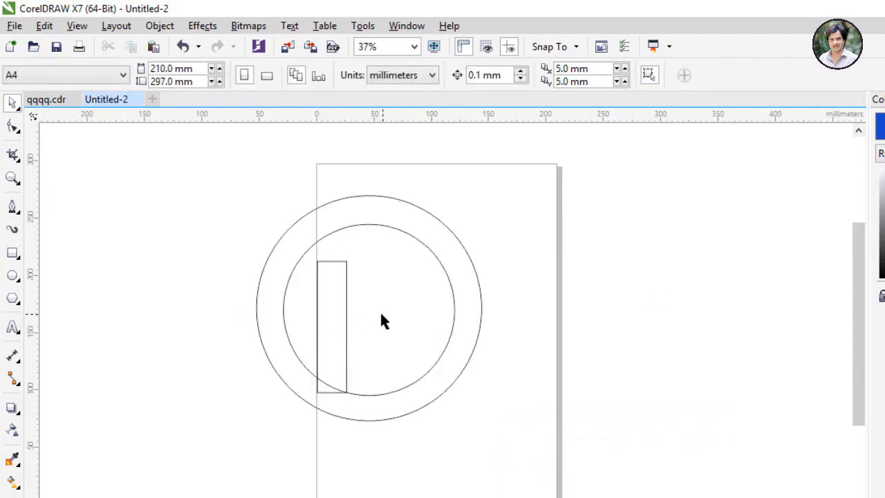
# Draw a horizontal rectangle about 120.7 mm by 29.6 mm extending from the tall rectangle across the circles.
pyautogui.click(335, 321)
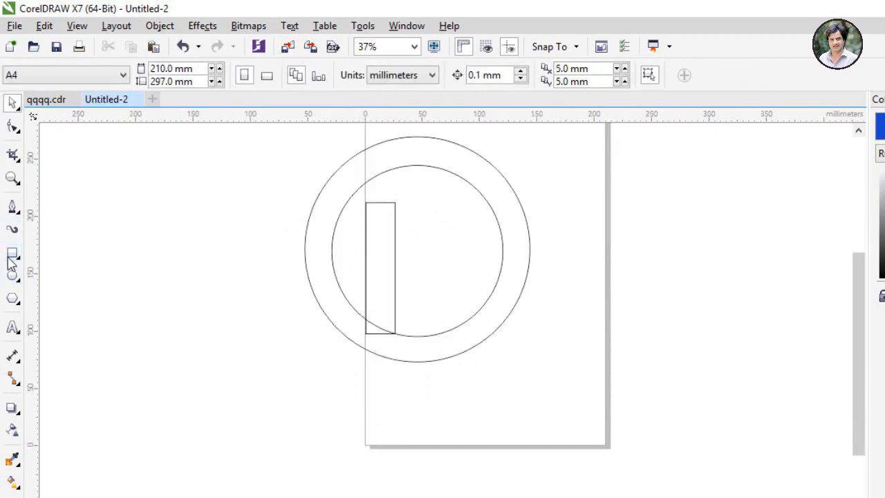
pyautogui.click(12, 254)
pyautogui.moveTo(67, 269); pyautogui.dragTo(440, 265)
pyautogui.click(12, 102)
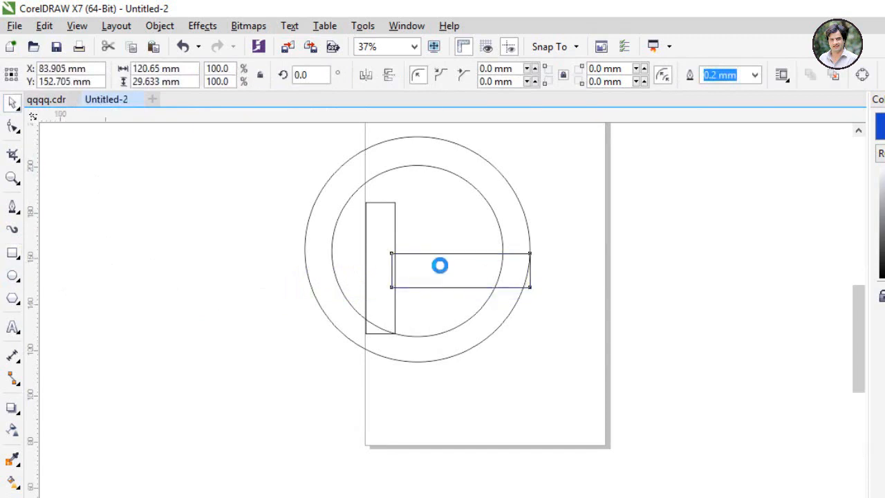
# Reduce the horizontal rectangle's height to about 25.4 mm and move its end edge against the tall rectangle's side.
pyautogui.hotkey('shift', 'F2')
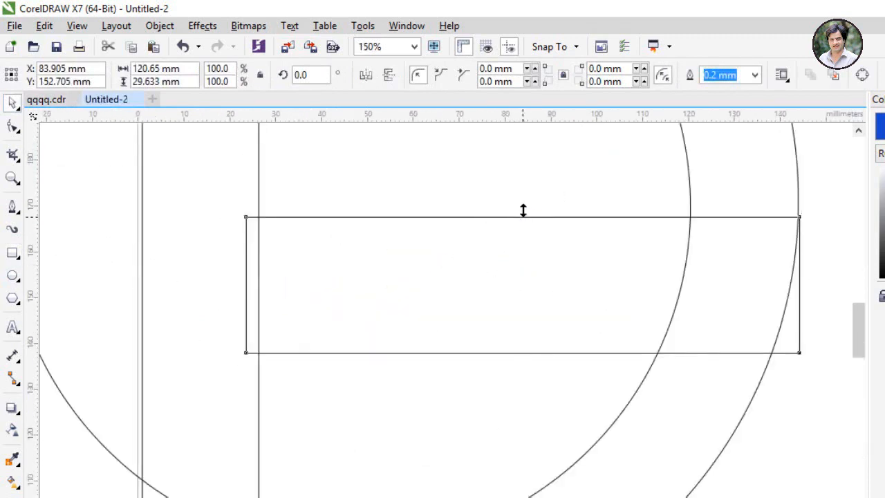
pyautogui.moveTo(523, 210); pyautogui.dragTo(524, 230)
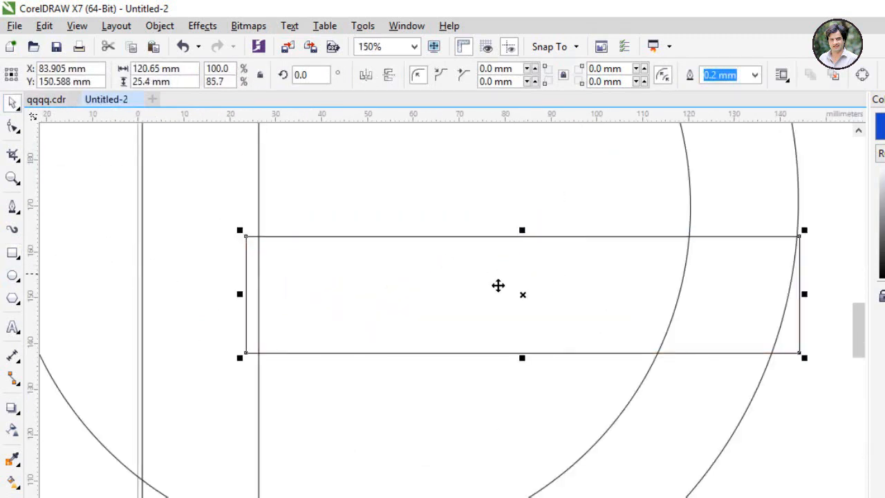
pyautogui.scroll(3, 253, 297)
pyautogui.moveTo(365, 266); pyautogui.dragTo(412, 275)
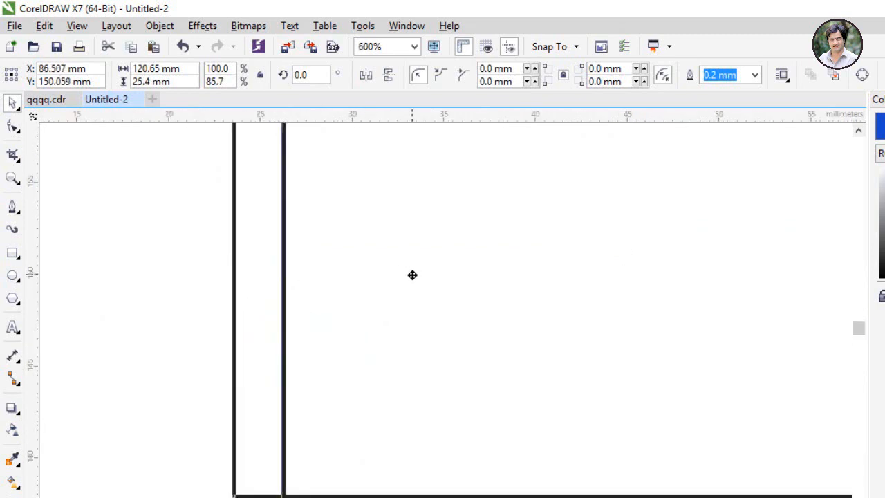
pyautogui.scroll(-4, 371, 276)
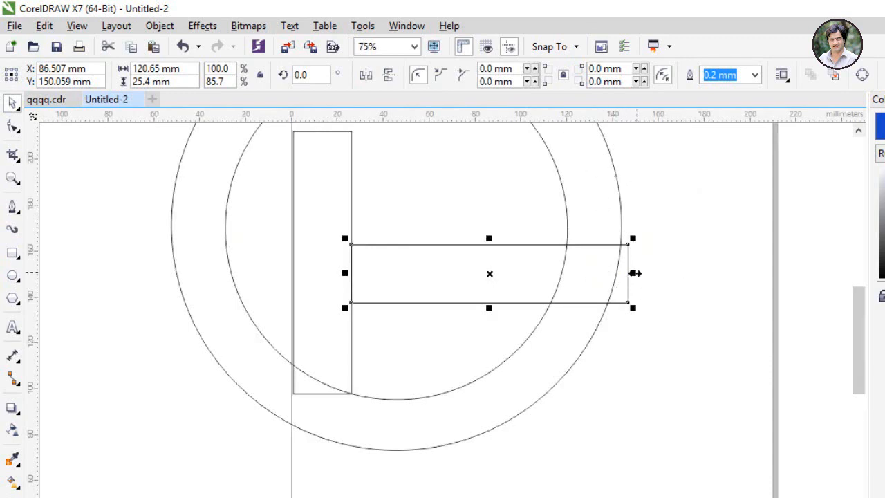
# Shrink the horizontal rectangle to about 45.9 mm wide and 19.8 mm high, keeping it attached to the tall rectangle.
pyautogui.moveTo(634, 271); pyautogui.dragTo(462, 291)
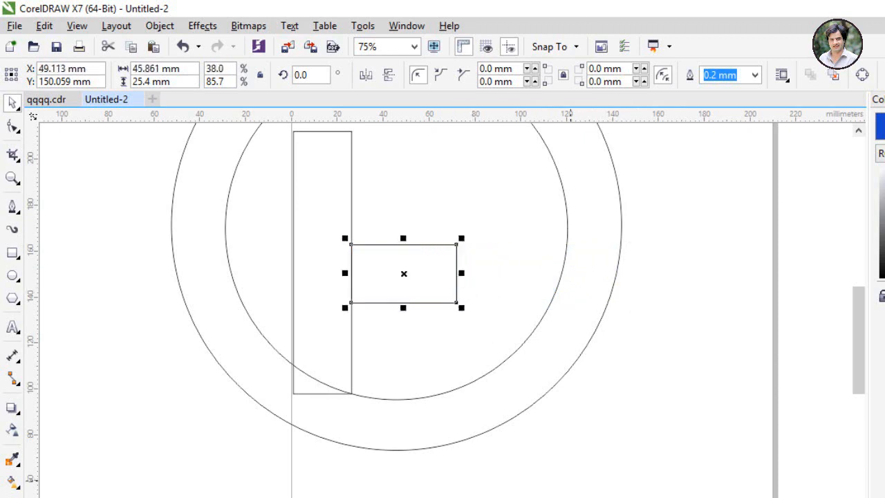
pyautogui.click(496, 353)
pyautogui.click(386, 279)
pyautogui.moveTo(404, 303); pyautogui.dragTo(406, 294)
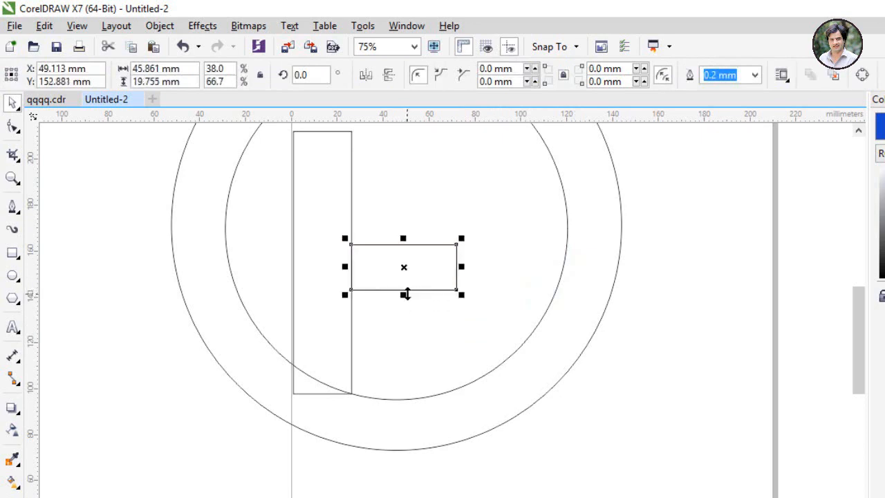
pyautogui.click(352, 214)
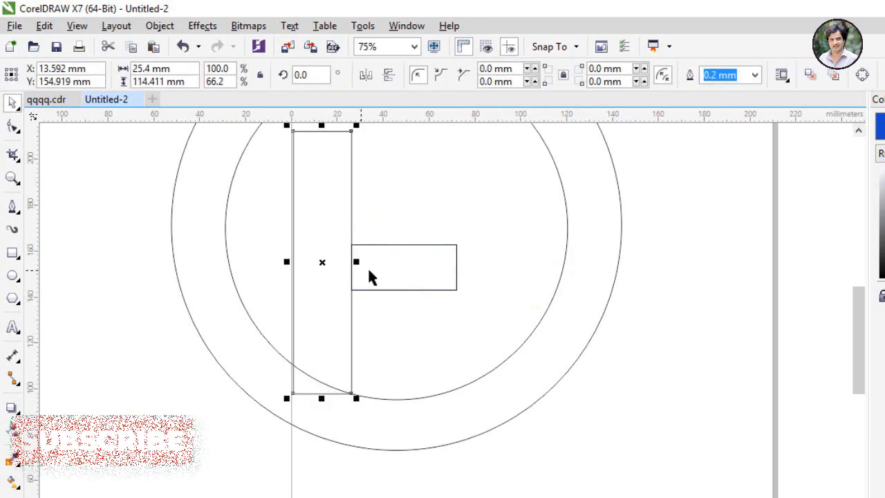
pyautogui.click(389, 270)
pyautogui.click(420, 322)
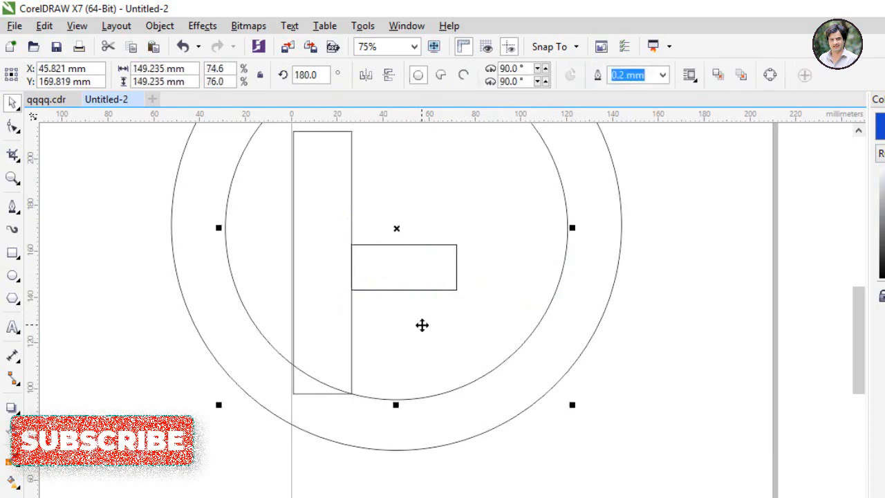
pyautogui.click(704, 334)
pyautogui.scroll(-1, 693, 334)
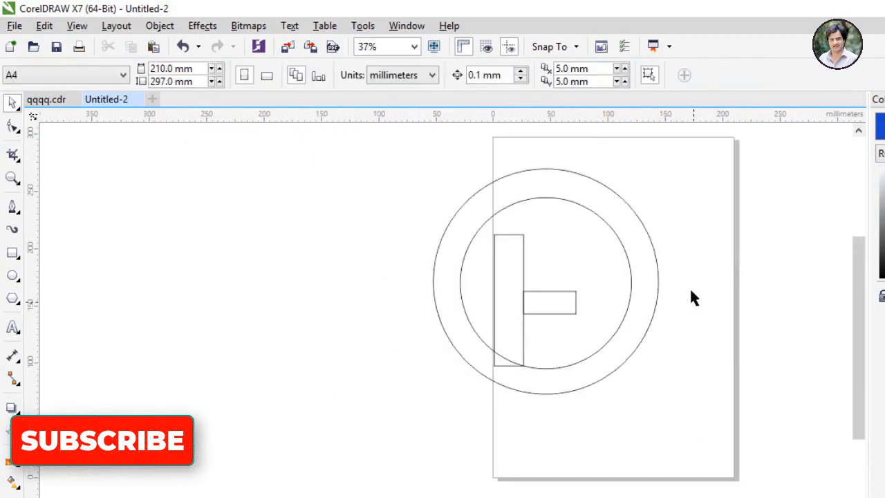
# Copy the tall rectangle and place the copy higher up, beside the free end of the horizontal rectangle.
pyautogui.click(505, 278)
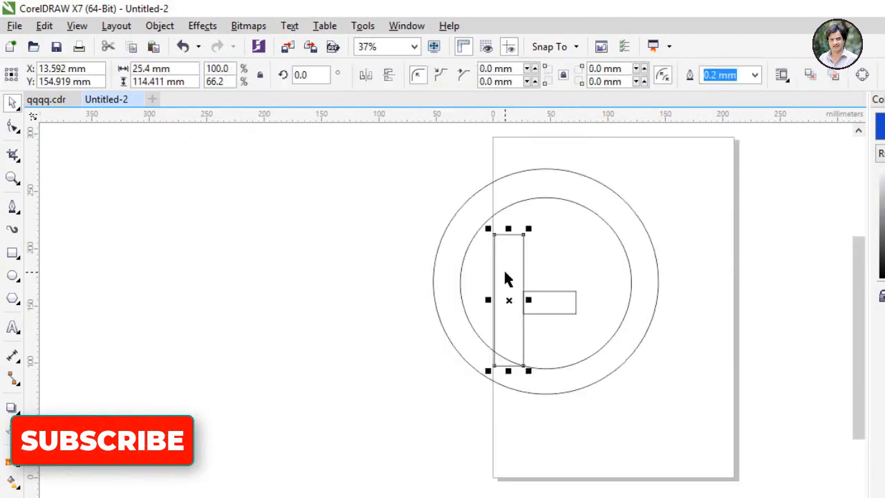
pyautogui.moveTo(505, 278); pyautogui.dragTo(586, 222)
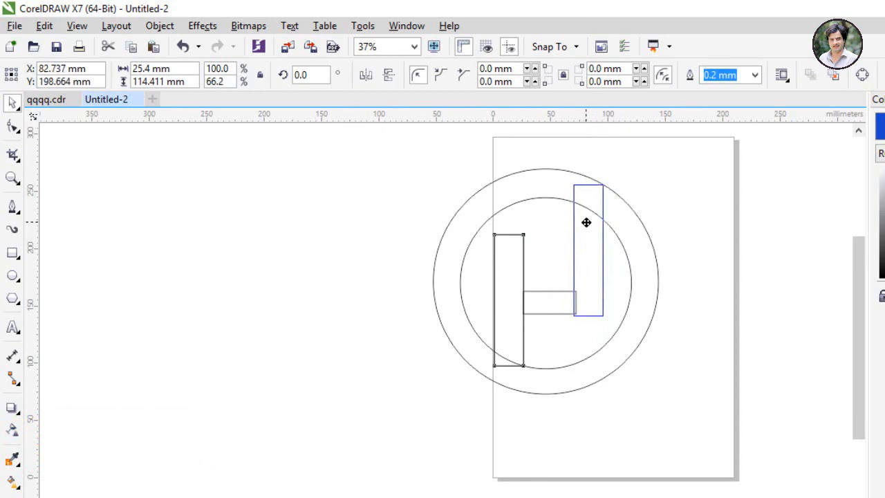
pyautogui.moveTo(587, 222); pyautogui.dragTo(585, 204)
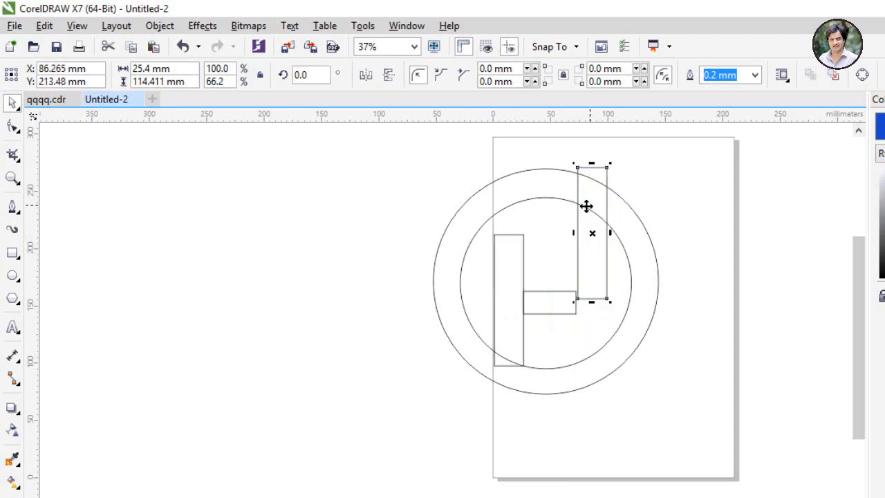
pyautogui.scroll(5, 574, 242)
pyautogui.scroll(-2, 577, 240)
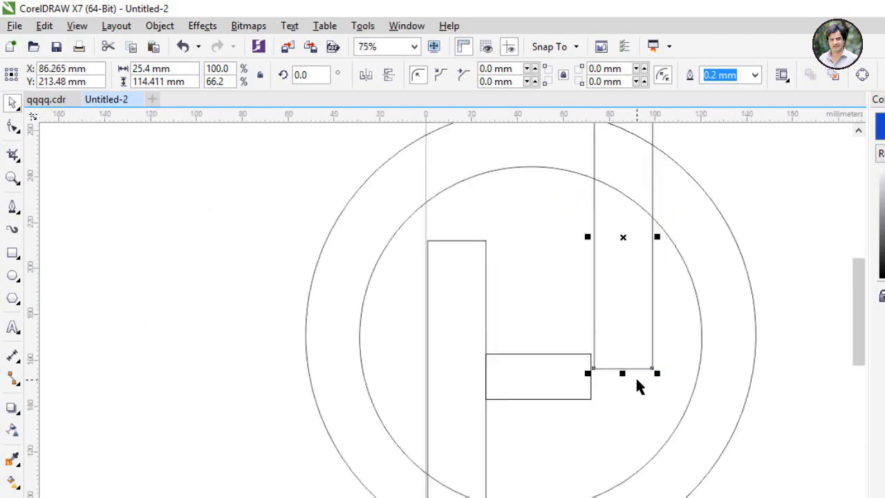
# Extend the copied tall rectangle downward to a height of about 142.9 mm.
pyautogui.moveTo(621, 375); pyautogui.dragTo(620, 440)
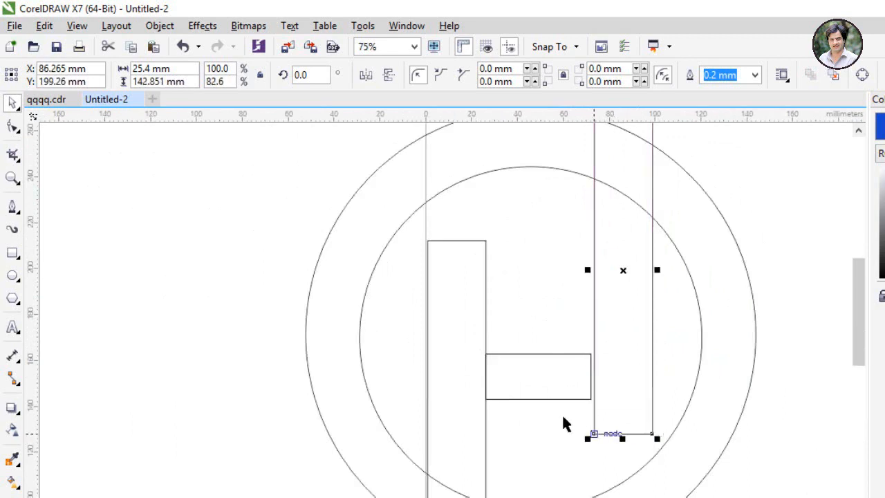
# Move the horizontal bar up and shorten it to about 43.4 mm wide, with its end meeting the first tall rectangle's side.
pyautogui.click(533, 367)
pyautogui.moveTo(534, 367); pyautogui.dragTo(539, 343)
pyautogui.scroll(4, 491, 329)
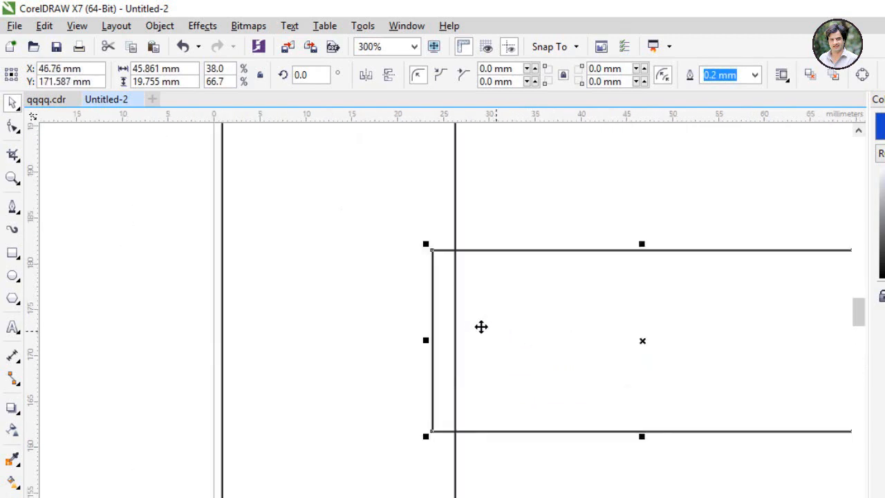
pyautogui.moveTo(424, 341); pyautogui.dragTo(450, 341)
pyautogui.scroll(-4, 430, 336)
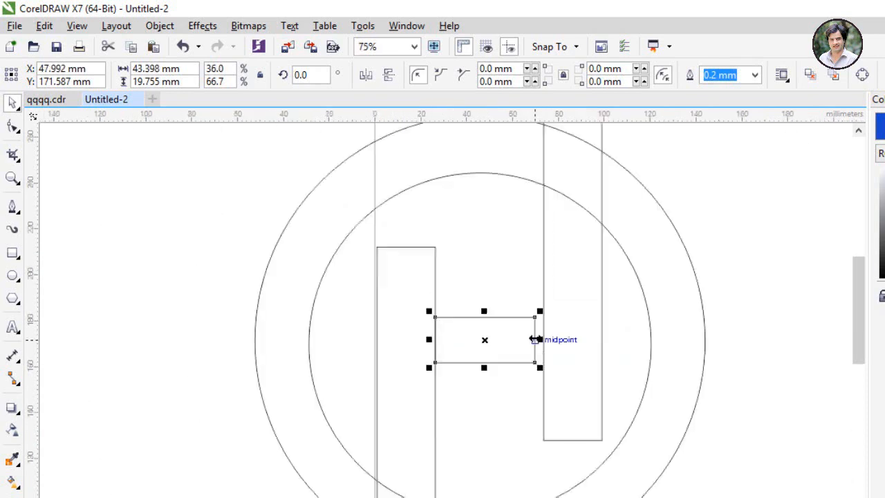
# Move the copied tall rectangle sideways so its side touches the free end of the horizontal bar.
pyautogui.click(561, 327)
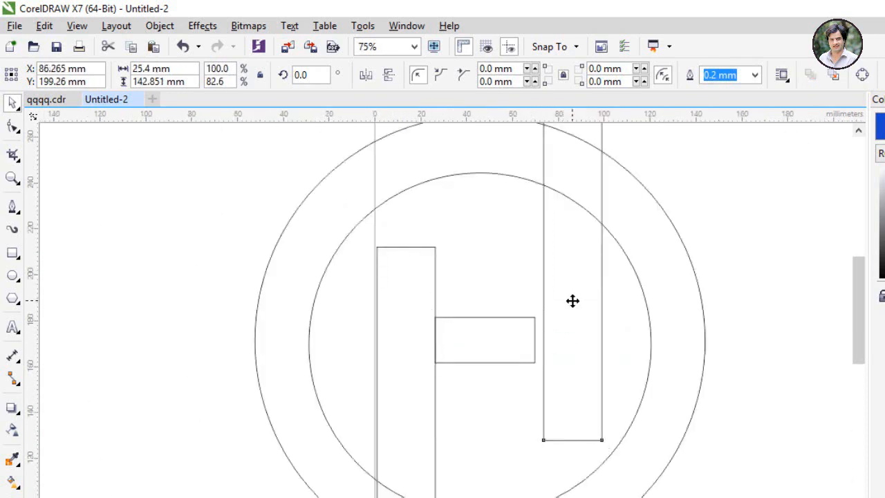
pyautogui.moveTo(569, 300); pyautogui.dragTo(564, 302)
pyautogui.click(567, 388)
pyautogui.click(762, 376)
pyautogui.scroll(-2, 681, 337)
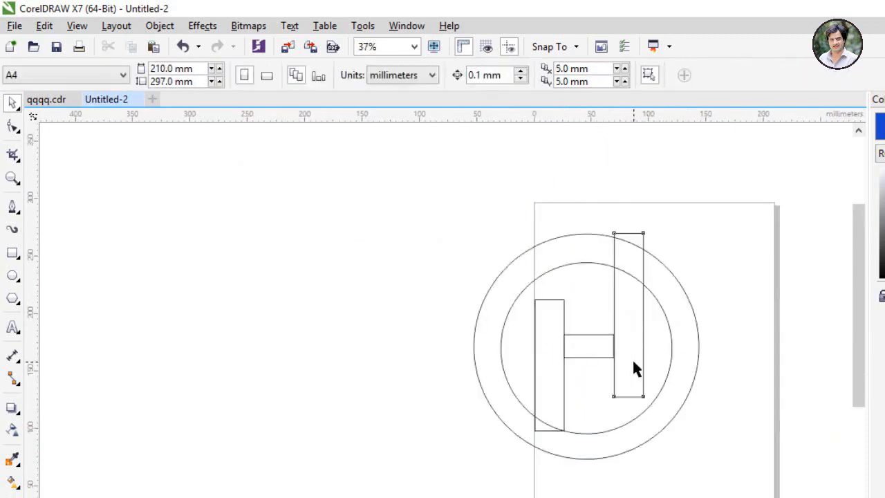
# Shorten the copied tall rectangle from its lower end to about 129.9 mm high.
pyautogui.click(633, 365)
pyautogui.moveTo(629, 404); pyautogui.dragTo(629, 382)
pyautogui.click(726, 380)
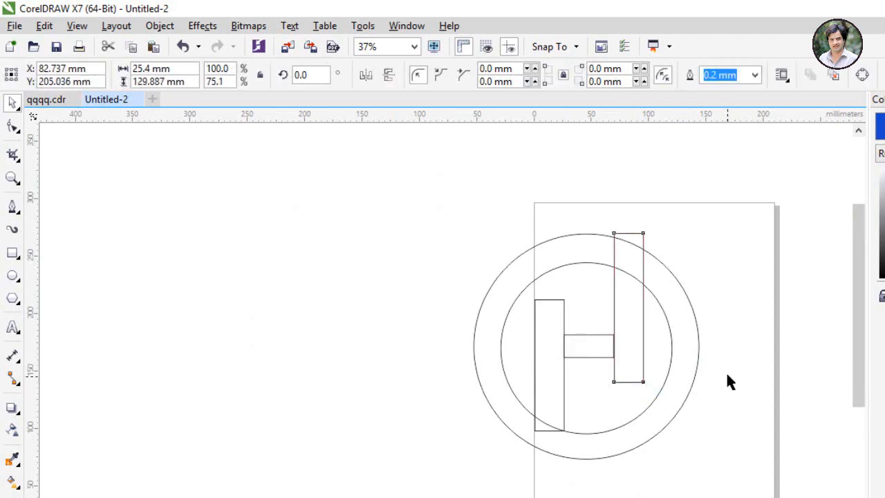
pyautogui.click(634, 238)
pyautogui.click(689, 236)
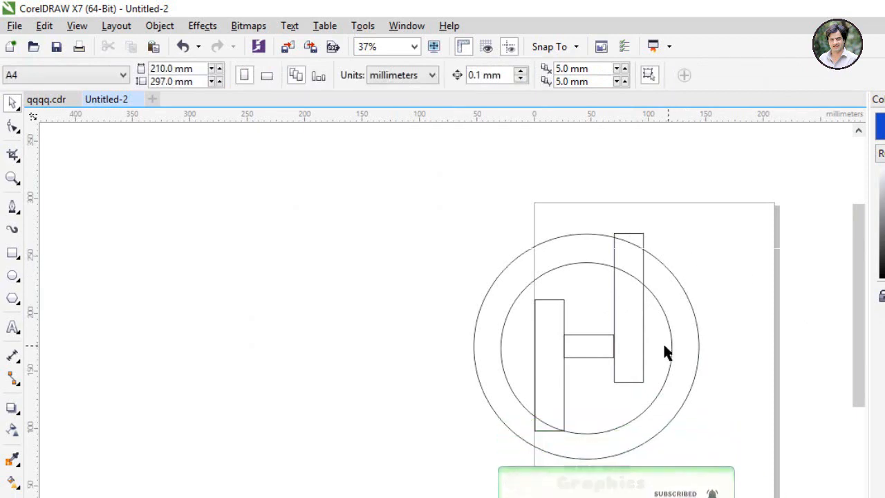
# Copy the horizontal bar and place it directly beneath the higher tall rectangle, with its corner aligned to that rectangle's lower outer corner.
pyautogui.click(584, 346)
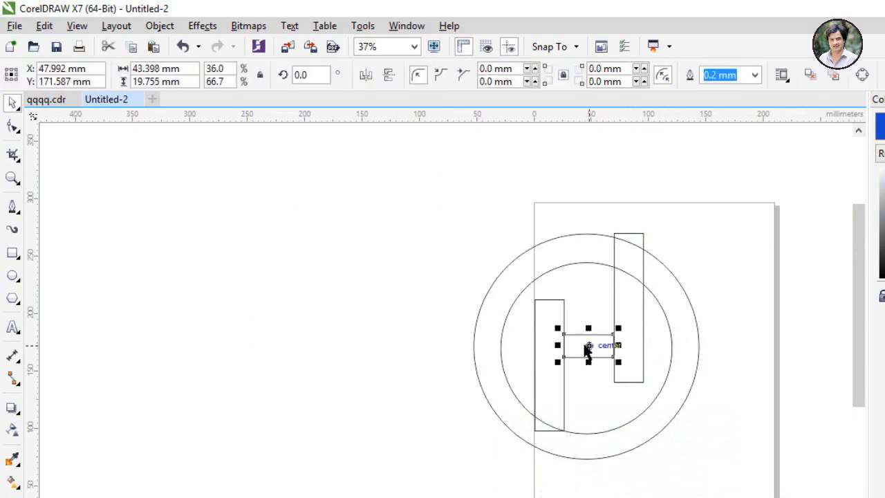
pyautogui.moveTo(589, 352); pyautogui.dragTo(627, 369)
pyautogui.scroll(5, 641, 395)
pyautogui.scroll(4, 452, 302)
pyautogui.scroll(-3, 257, 311)
pyautogui.scroll(1, 308, 331)
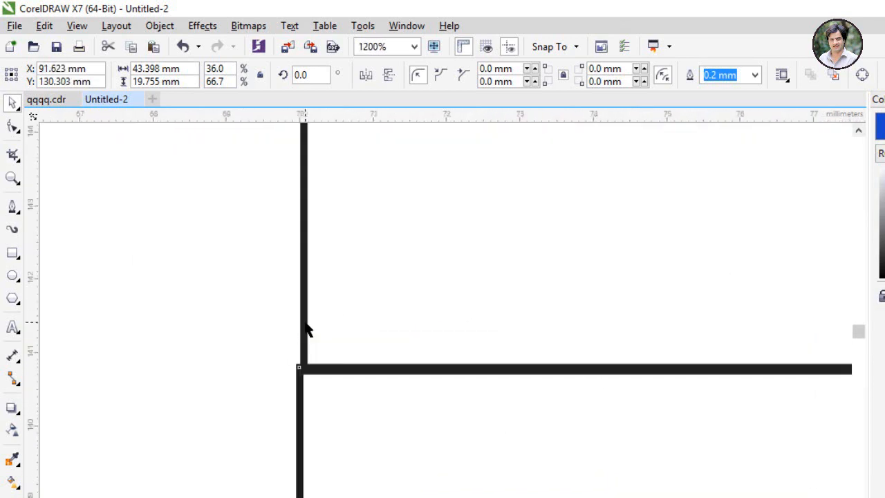
pyautogui.scroll(1, 308, 331)
pyautogui.moveTo(334, 462); pyautogui.dragTo(339, 455)
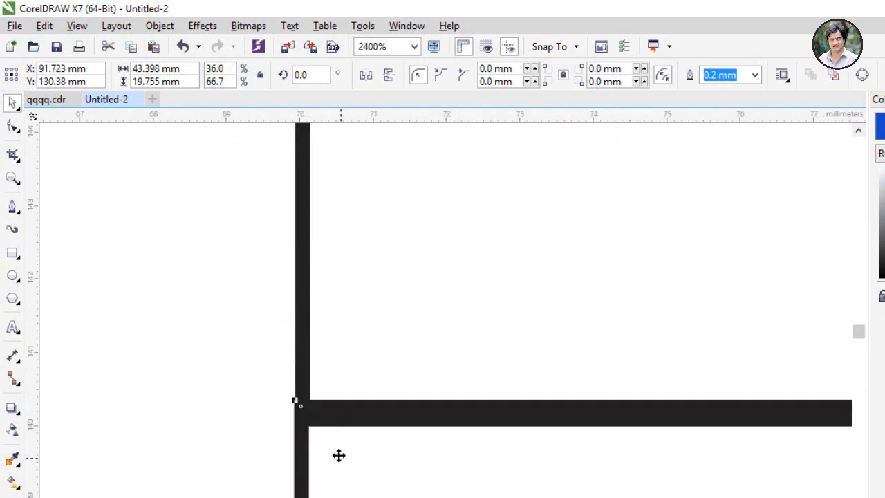
pyautogui.scroll(-5, 312, 353)
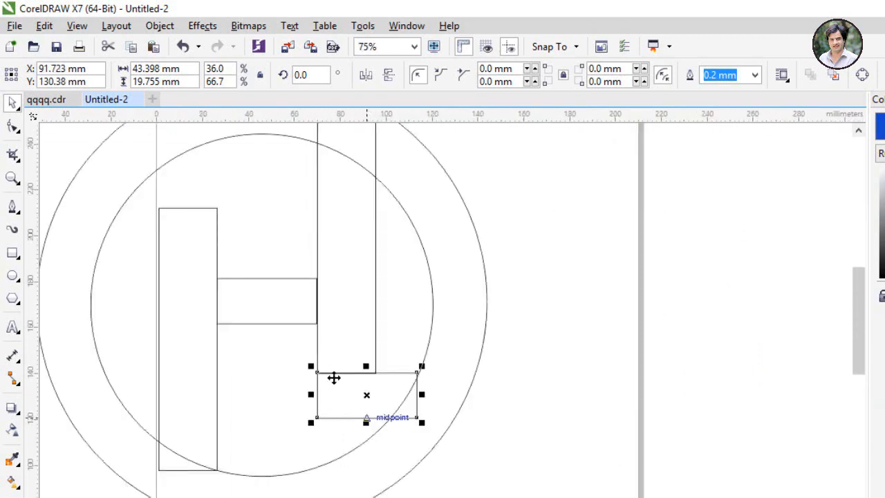
pyautogui.scroll(-1, 346, 328)
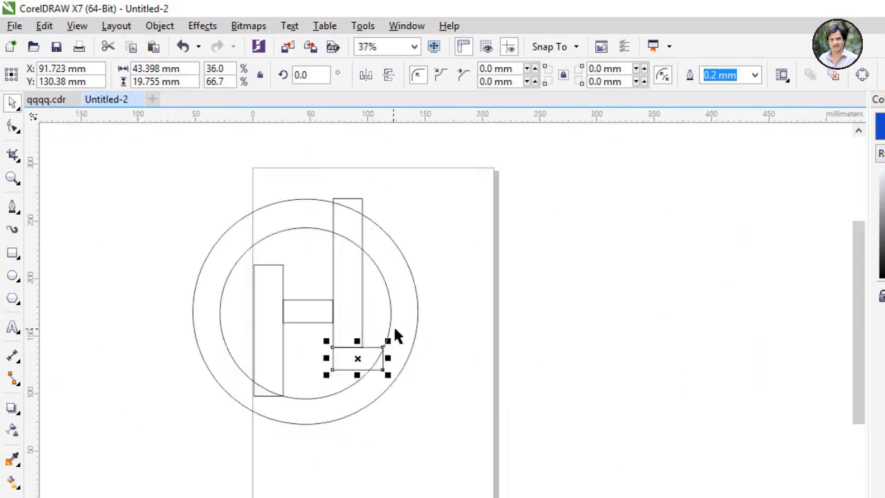
# Stretch the copied horizontal bar outward across both circles so its free end extends to the outer circle's edge.
pyautogui.click(363, 377)
pyautogui.click(357, 359)
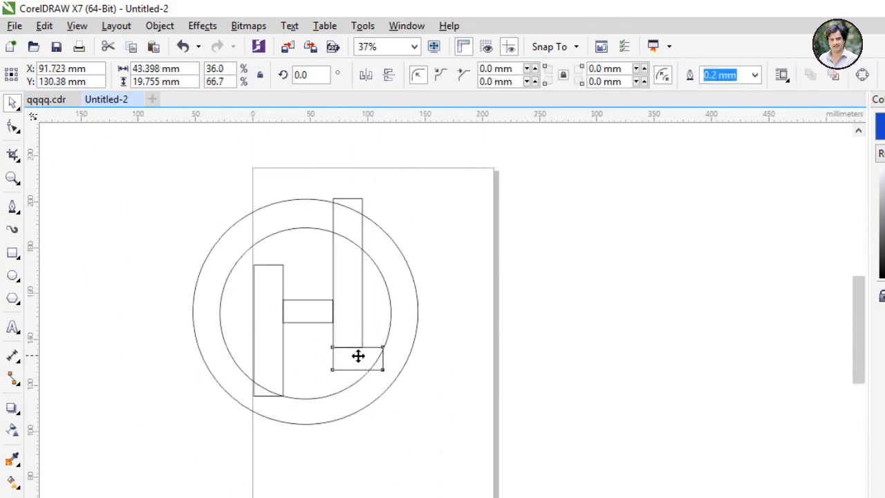
pyautogui.scroll(2, 358, 355)
pyautogui.moveTo(477, 369); pyautogui.dragTo(594, 369)
pyautogui.click(693, 297)
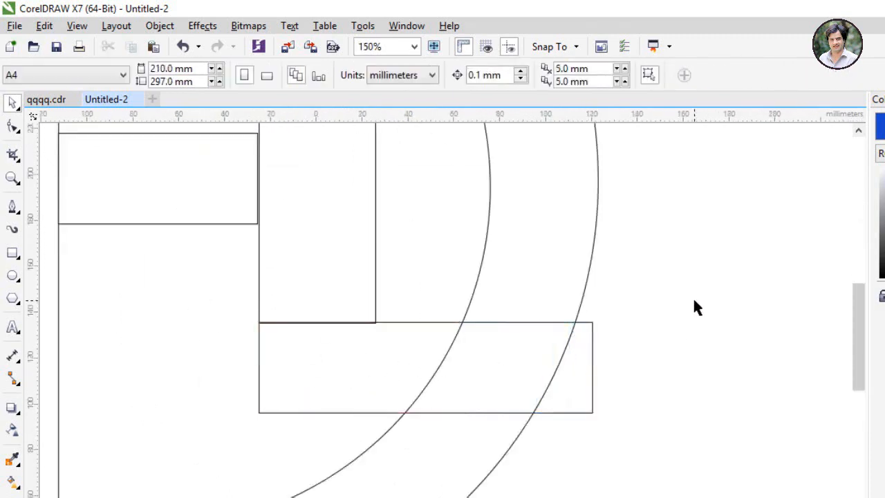
pyautogui.scroll(-5, 693, 297)
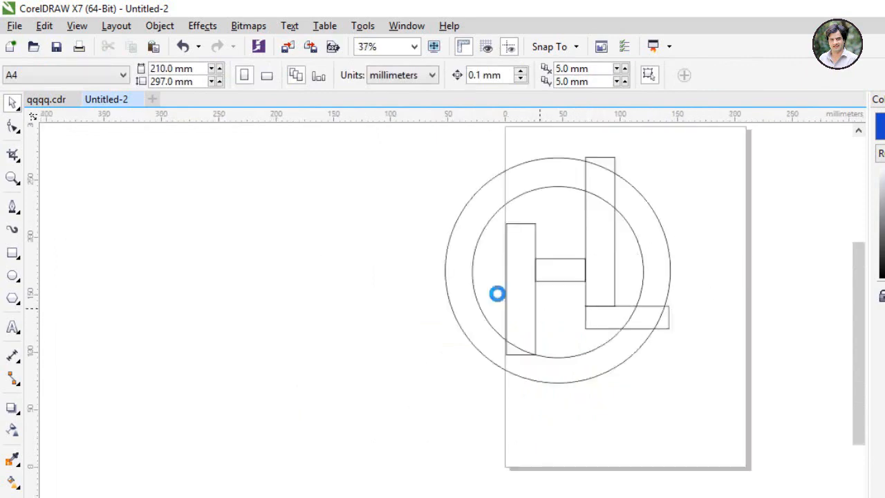
pyautogui.scroll(-2, 533, 309)
pyautogui.scroll(2, 611, 248)
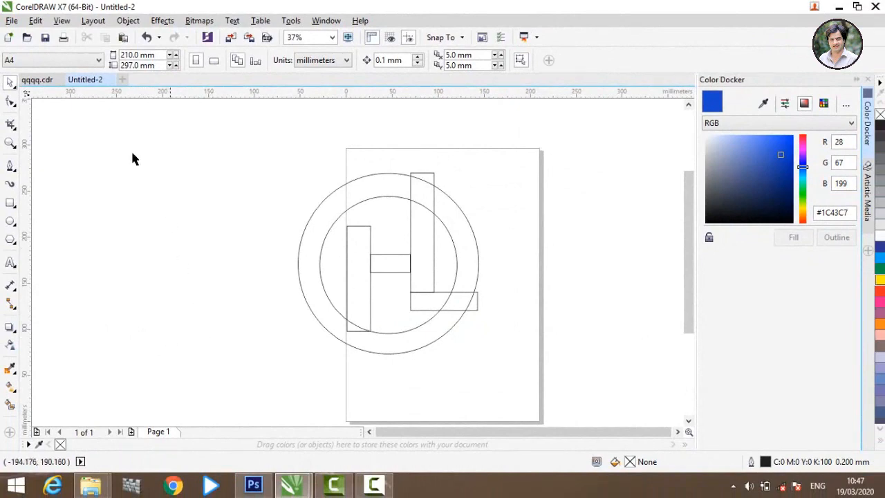
# Draw a vertical Pen line about 25.2 mm long between the outer and inner circles, just beside the higher tall rectangle.
pyautogui.click(10, 169)
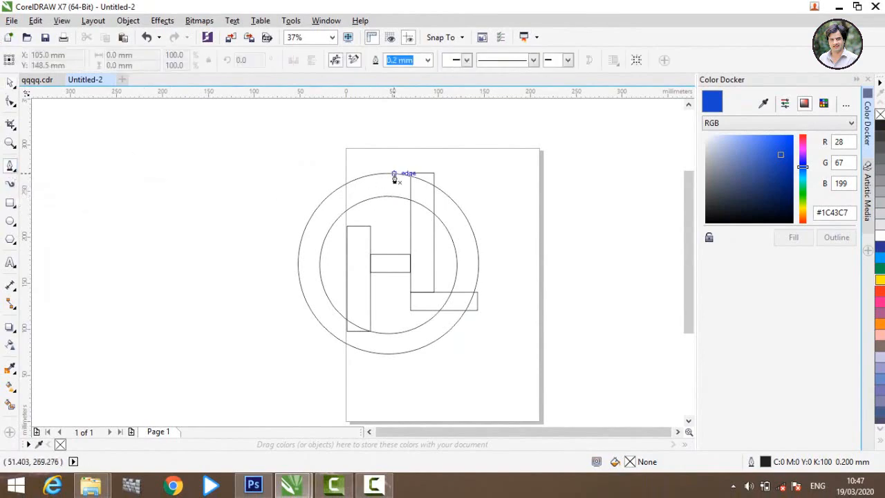
pyautogui.scroll(4, 397, 178)
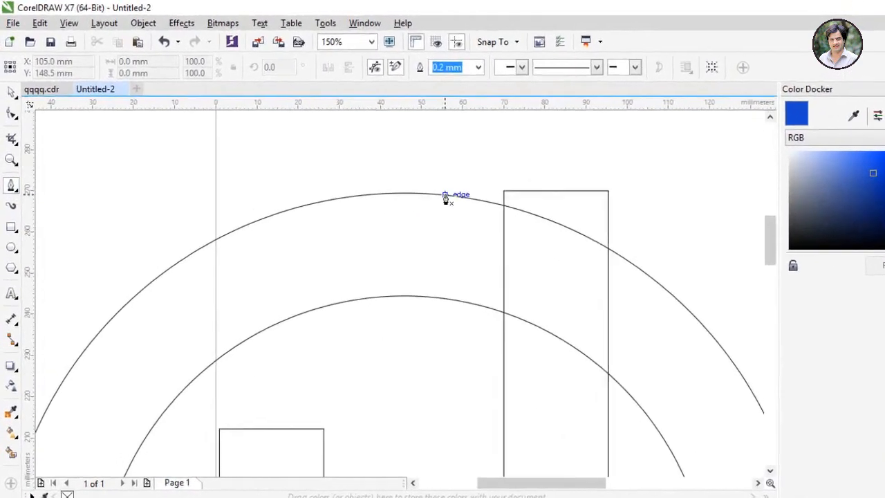
pyautogui.click(556, 243)
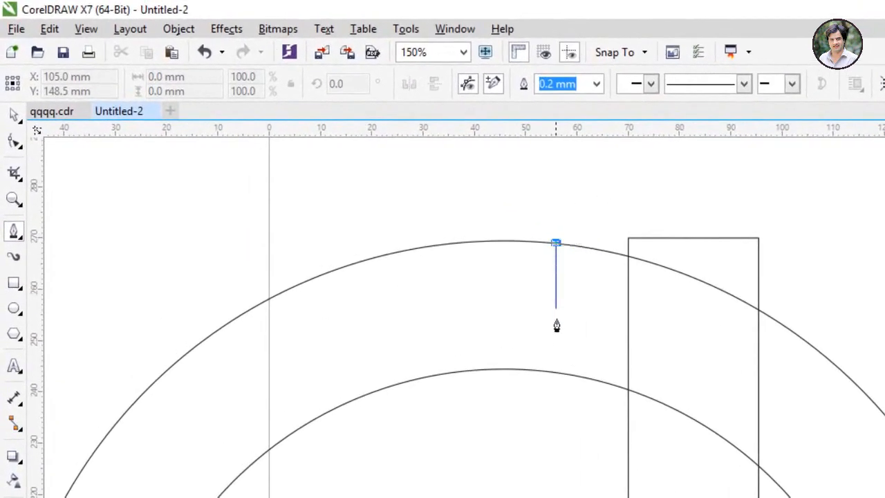
pyautogui.doubleClick(556, 374)
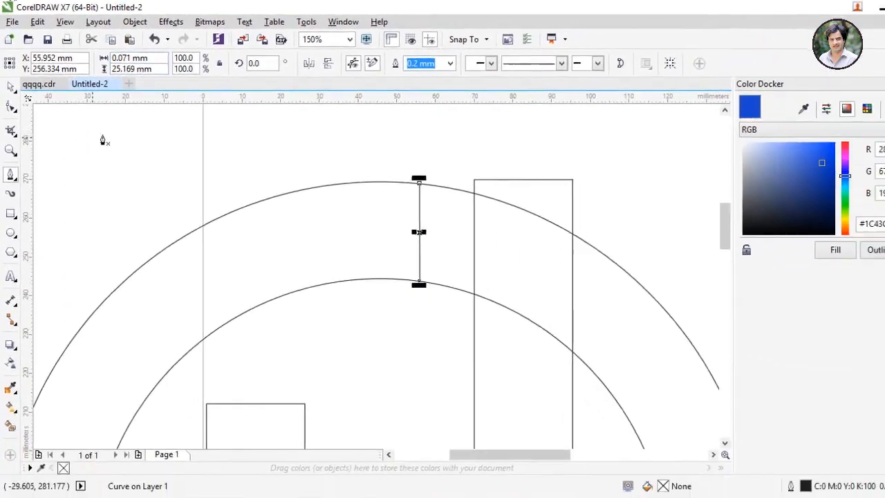
# Draw a horizontal Pen line about 30.3 mm long between the inner and outer circles, just below the lower horizontal bar.
pyautogui.scroll(-3, 139, 180)
pyautogui.scroll(1, 239, 292)
pyautogui.scroll(-3, 104, 166)
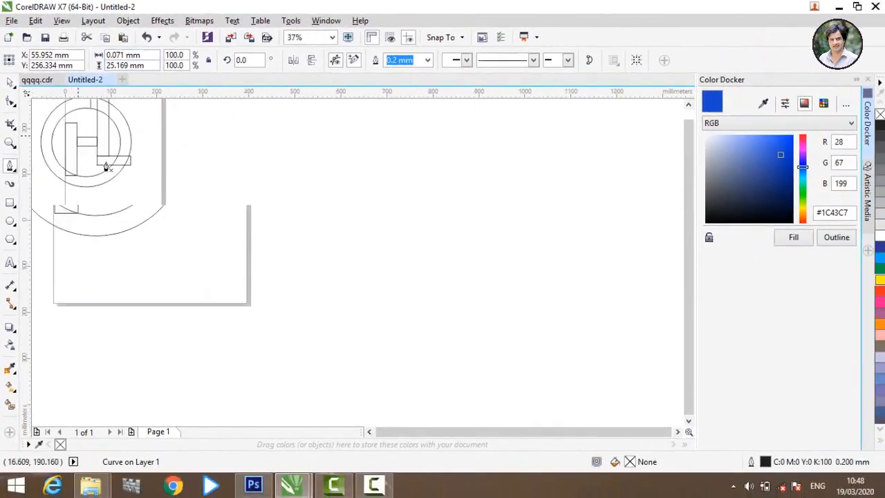
pyautogui.scroll(3, 70, 136)
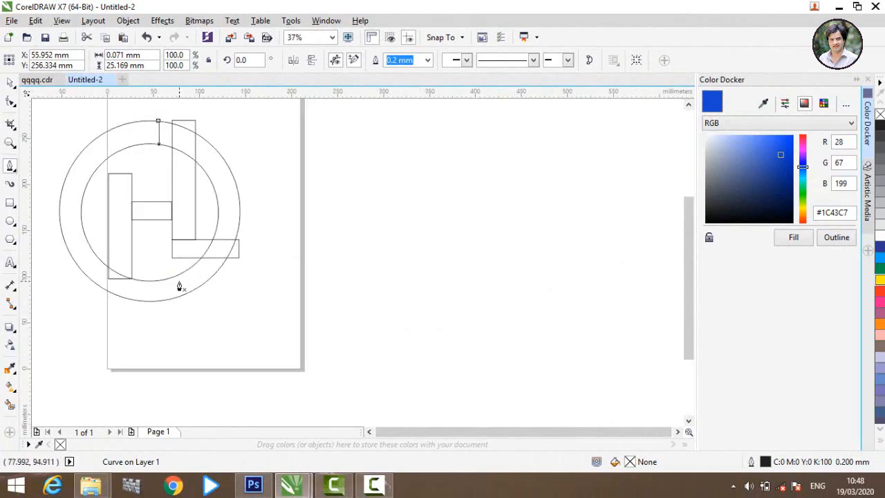
pyautogui.scroll(1, 179, 287)
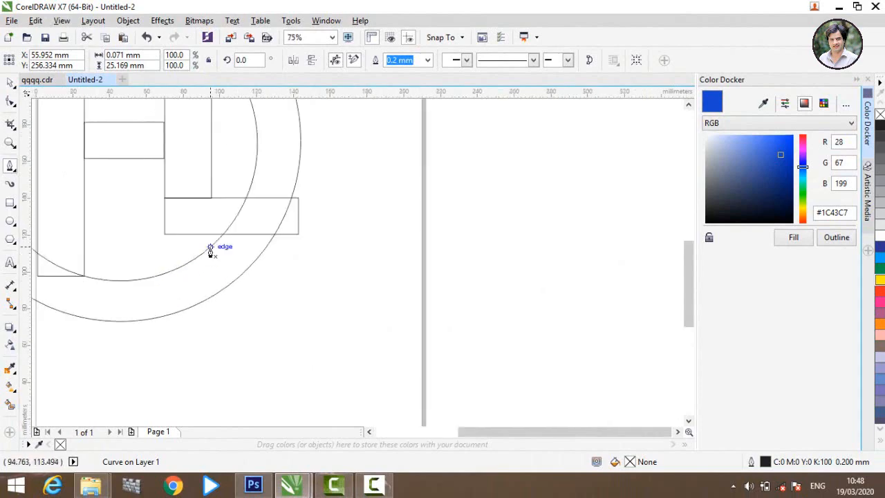
pyautogui.click(210, 248)
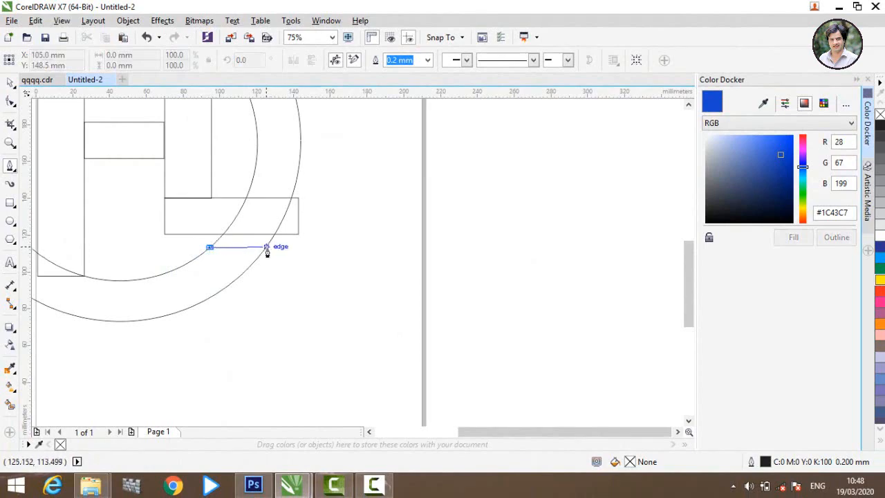
pyautogui.click(267, 248)
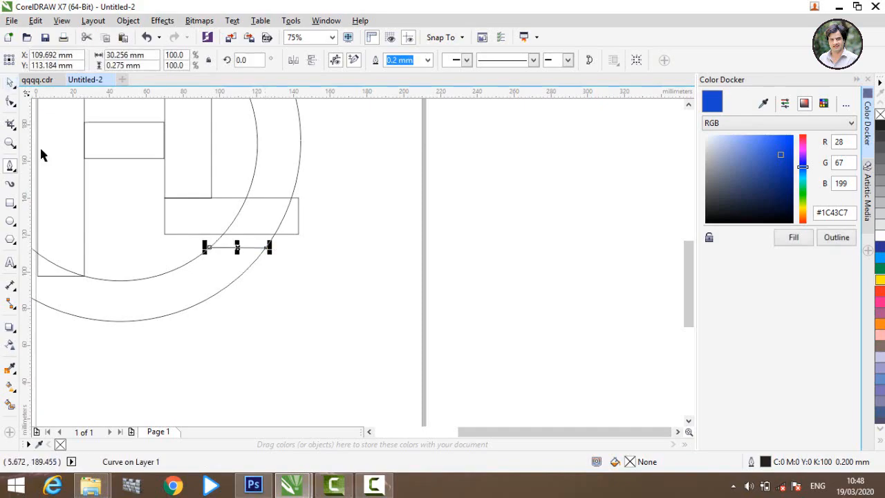
pyautogui.click(184, 377)
pyautogui.scroll(-1, 286, 356)
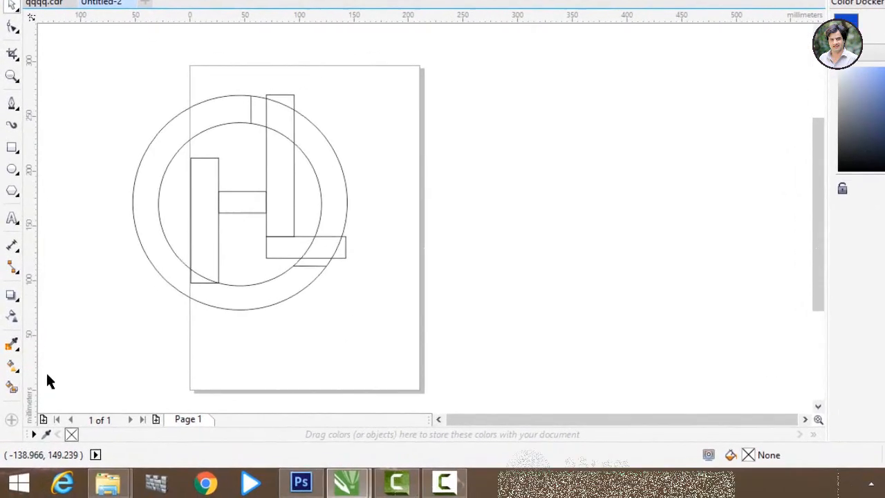
pyautogui.click(13, 387)
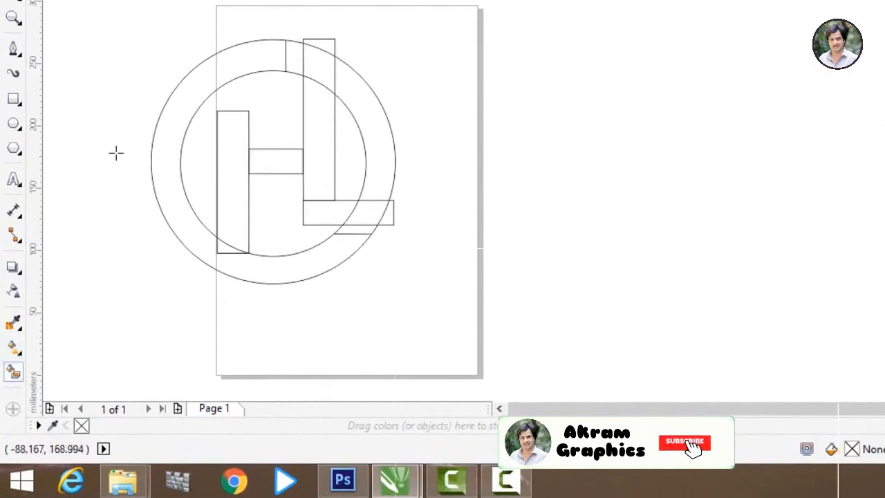
pyautogui.click(192, 104)
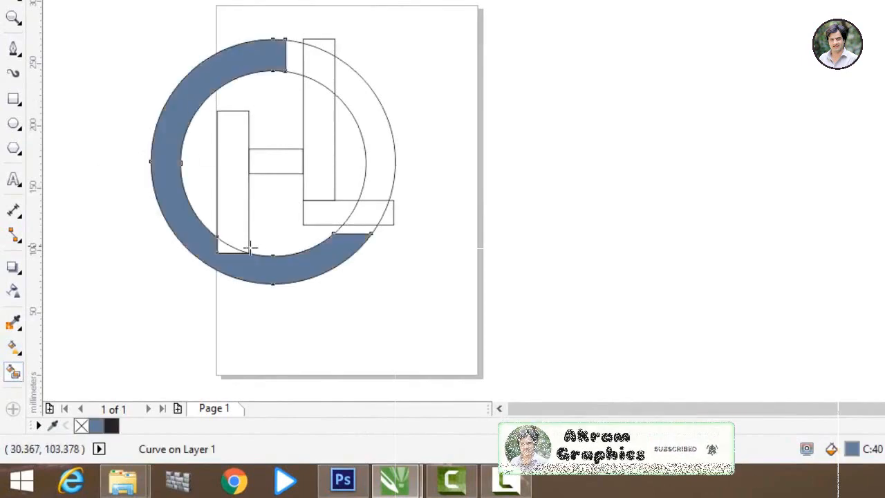
pyautogui.press('Delete')
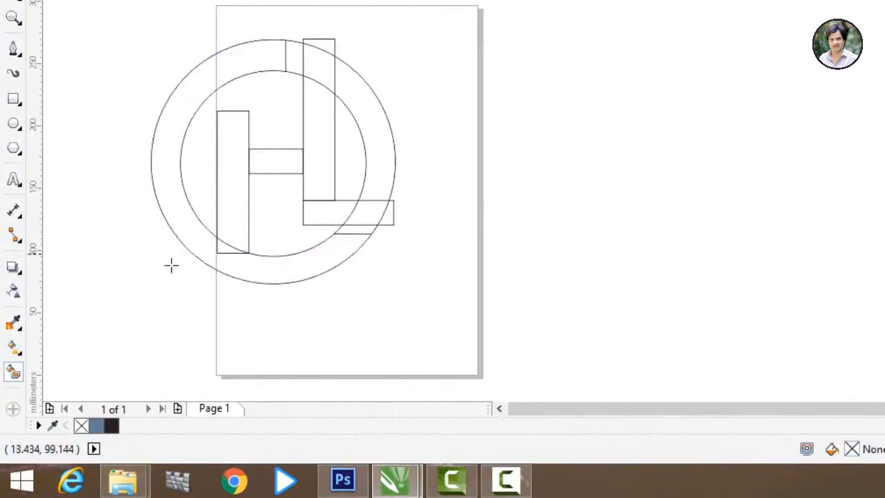
# Smart Fill the ring section between the two Pen lines and the tall rectangle's end overlapping it with the blue-grey colour.
pyautogui.click(13, 373)
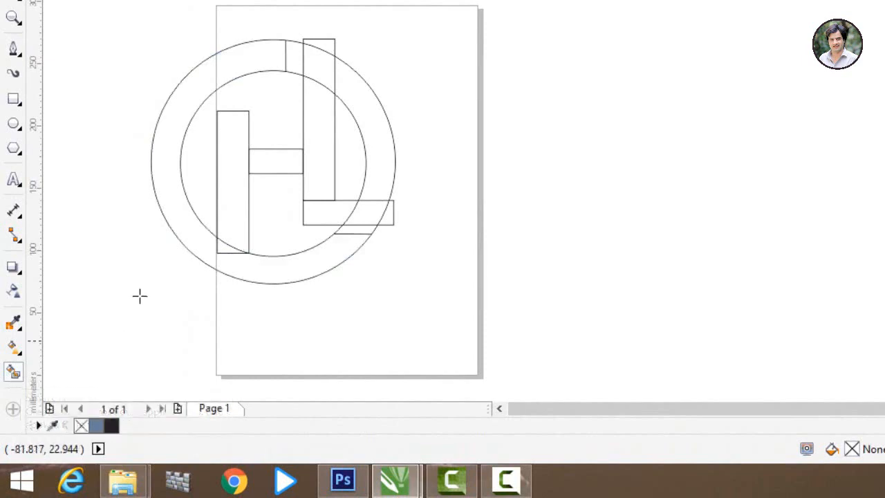
pyautogui.click(179, 137)
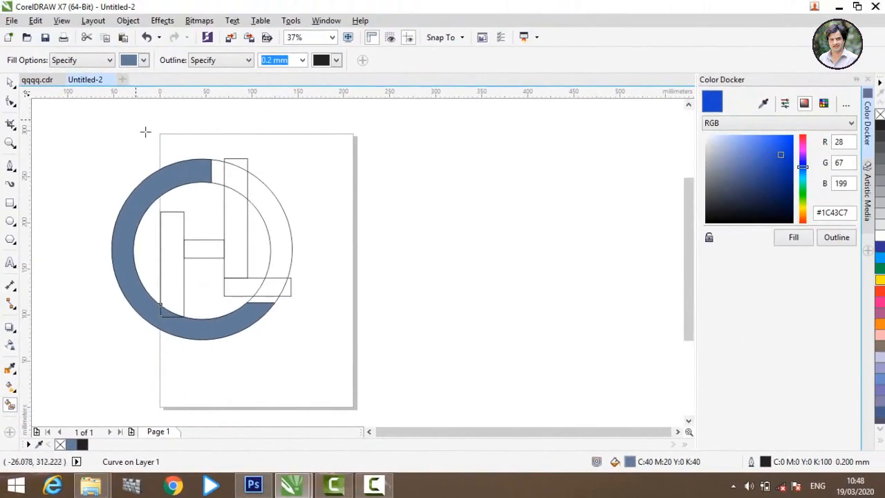
pyautogui.click(10, 81)
pyautogui.click(71, 152)
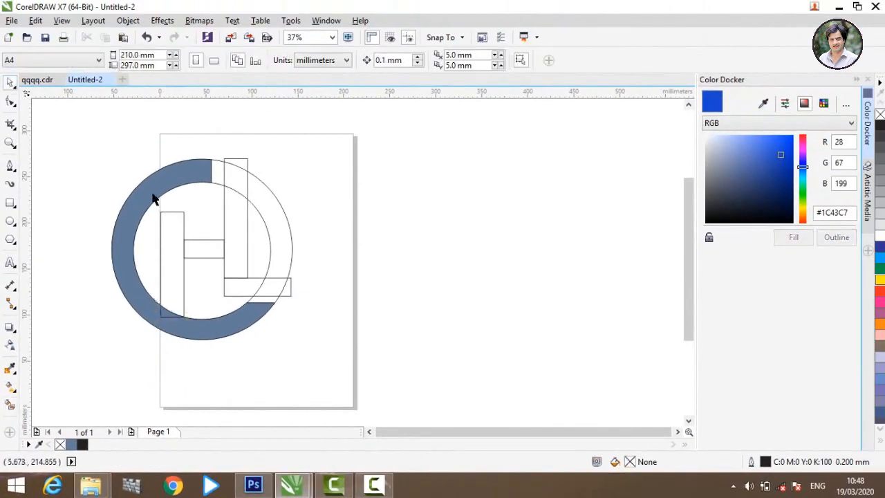
# Weld the small filled piece at the first tall rectangle's lower end to the blue-grey ring section.
pyautogui.click(165, 315)
pyautogui.keyDown('shift'); pyautogui.click(129, 277); pyautogui.keyUp('shift')
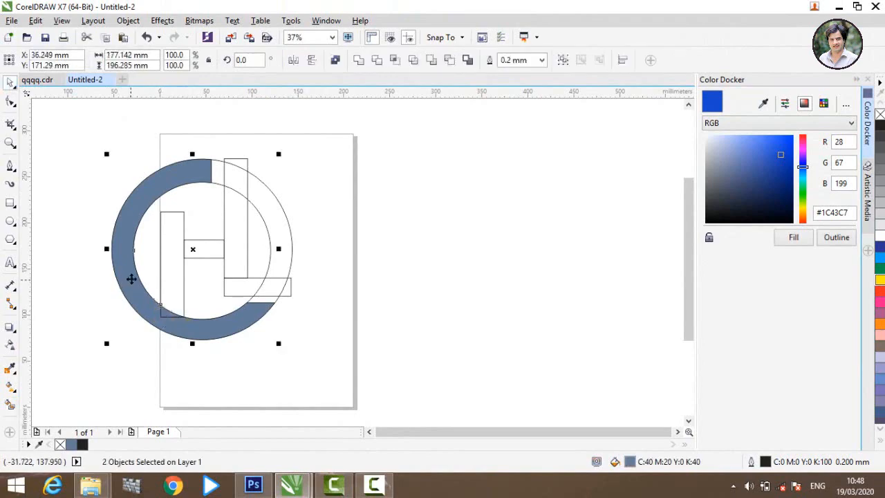
pyautogui.click(358, 61)
pyautogui.click(333, 240)
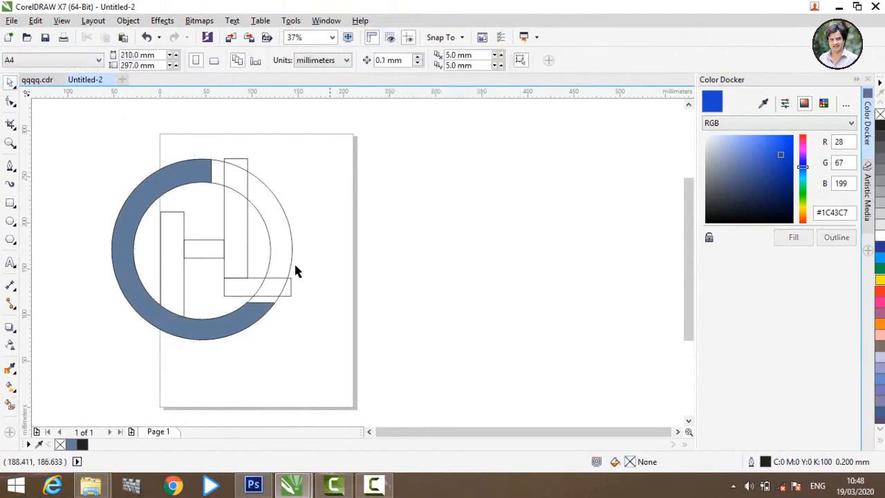
# Smart Fill both tall rectangles, the crossbar and the lower bar with blue-grey, up to the outer circle's edge.
pyautogui.click(11, 407)
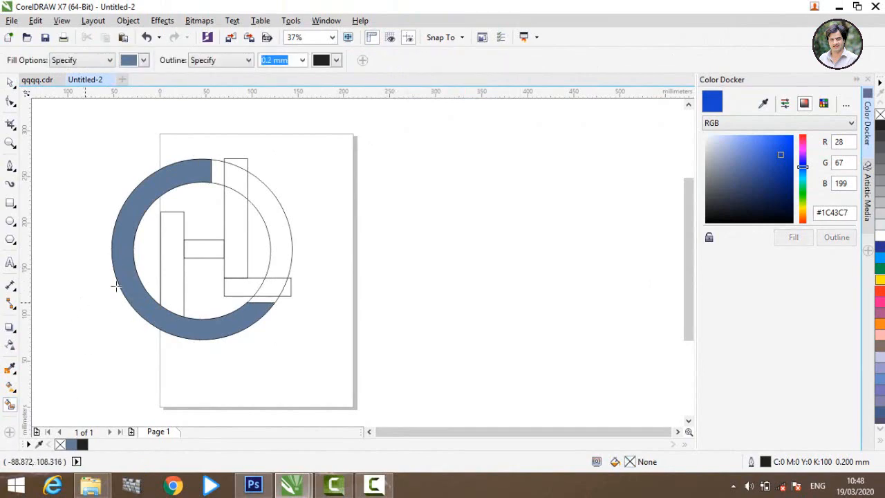
pyautogui.click(178, 261)
pyautogui.click(207, 252)
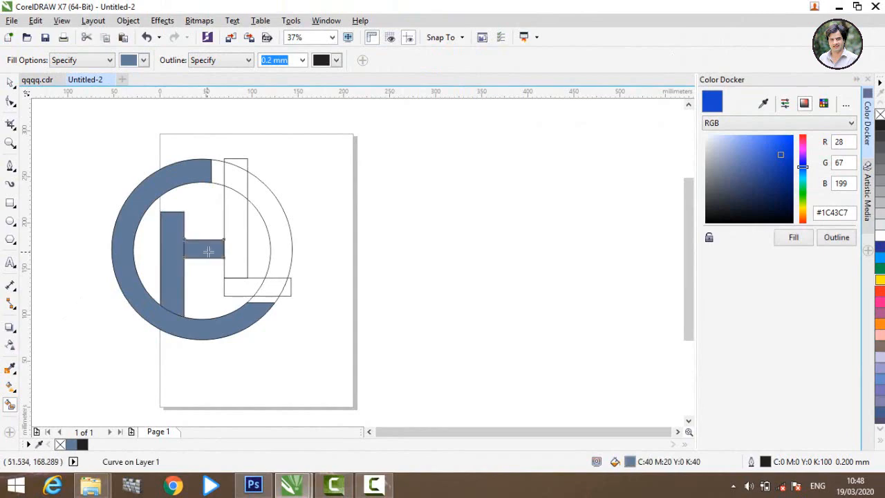
pyautogui.click(234, 235)
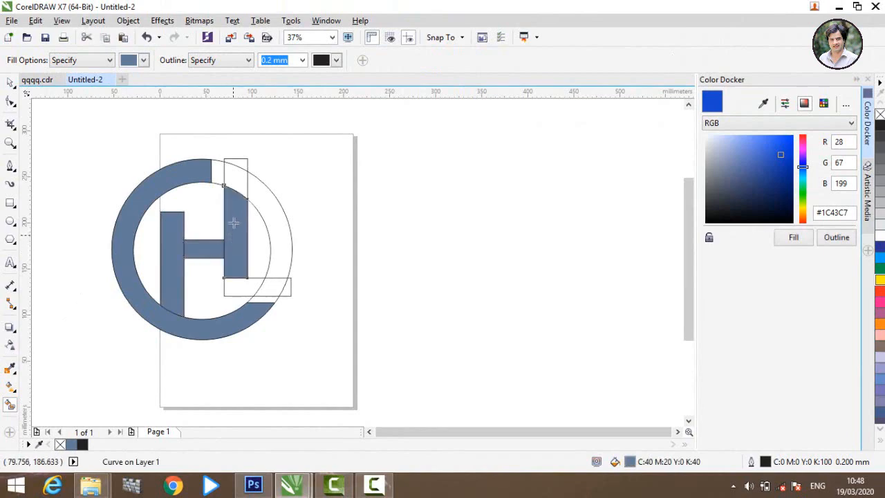
pyautogui.click(233, 182)
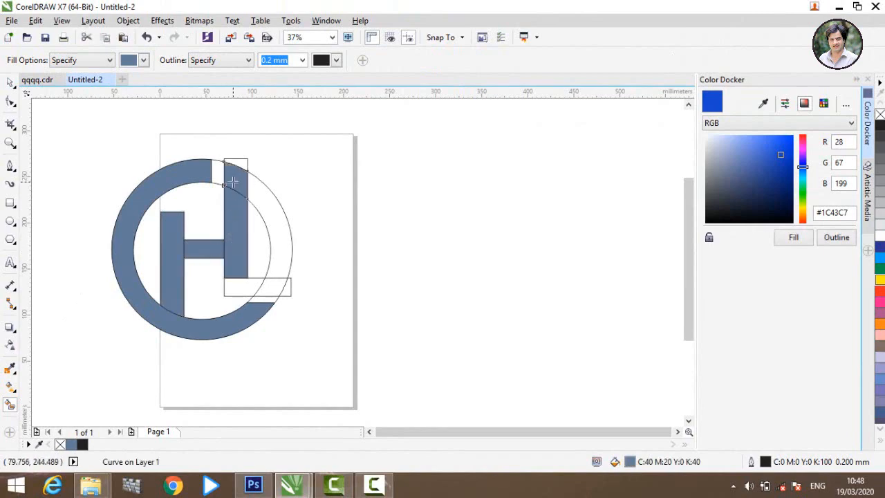
pyautogui.click(243, 288)
pyautogui.click(272, 288)
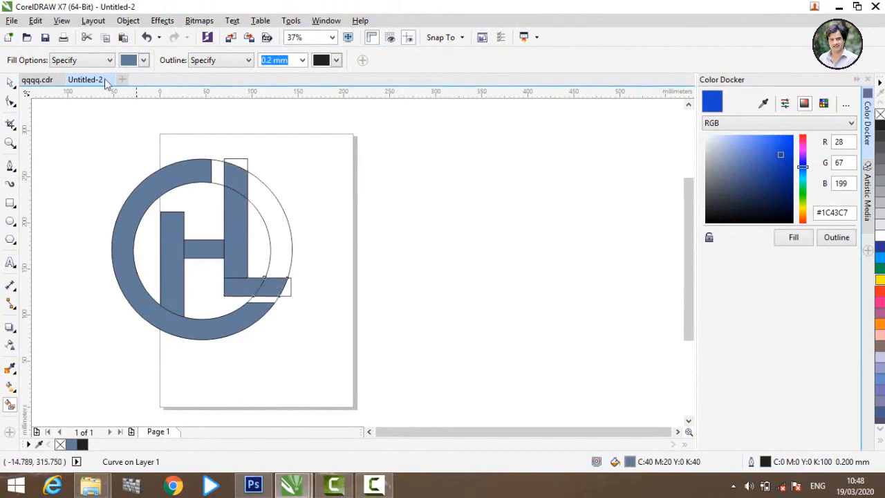
# Weld the filled pieces of the two uprights, crossbar and lower bar into one H-and-L shape, leaving out the ring.
pyautogui.click(12, 83)
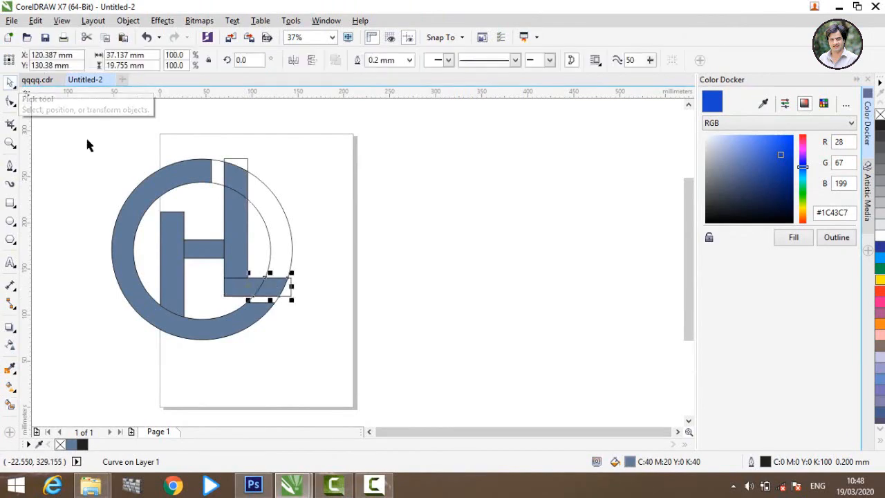
pyautogui.click(249, 260)
pyautogui.click(280, 294)
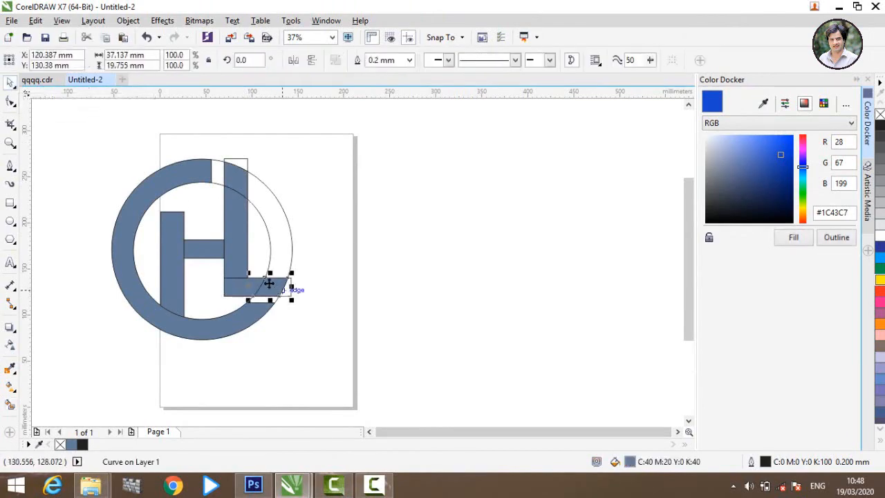
pyautogui.keyDown('shift'); pyautogui.click(237, 286); pyautogui.keyUp('shift')
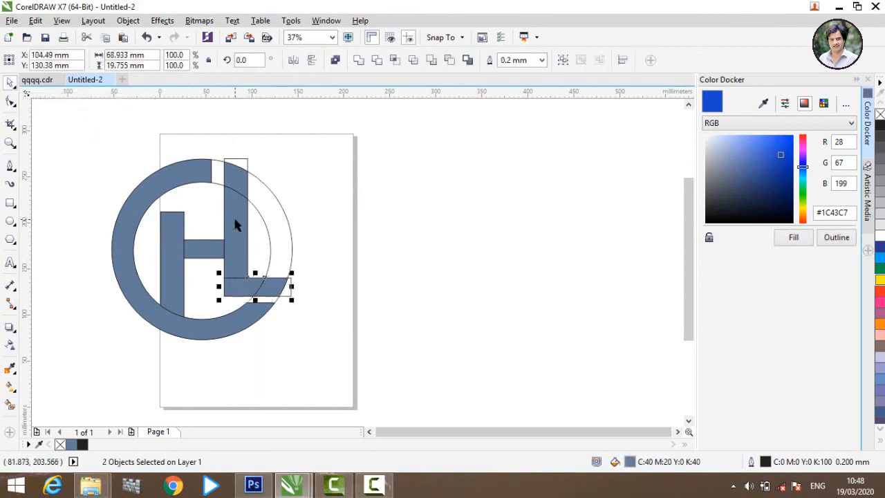
pyautogui.keyDown('shift'); pyautogui.click(234, 220); pyautogui.keyUp('shift')
pyautogui.keyDown('shift'); pyautogui.click(235, 178); pyautogui.keyUp('shift')
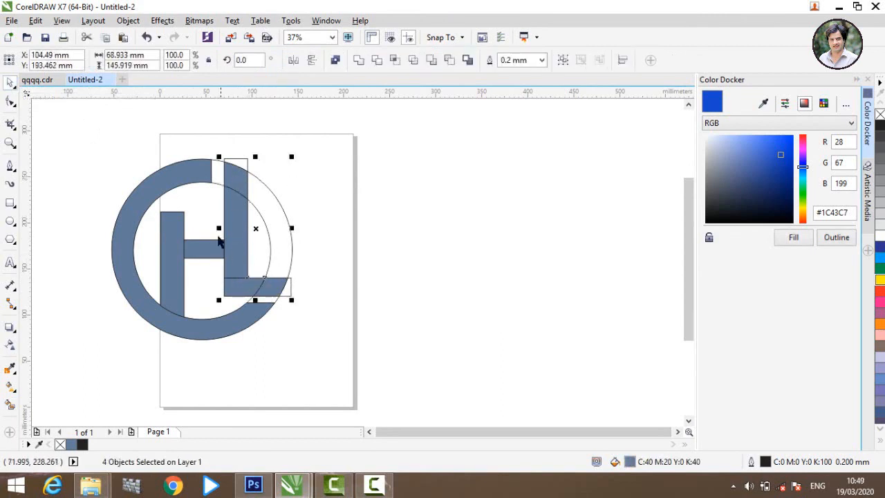
pyautogui.keyDown('shift'); pyautogui.click(214, 256); pyautogui.keyUp('shift')
pyautogui.keyDown('shift'); pyautogui.click(170, 253); pyautogui.keyUp('shift')
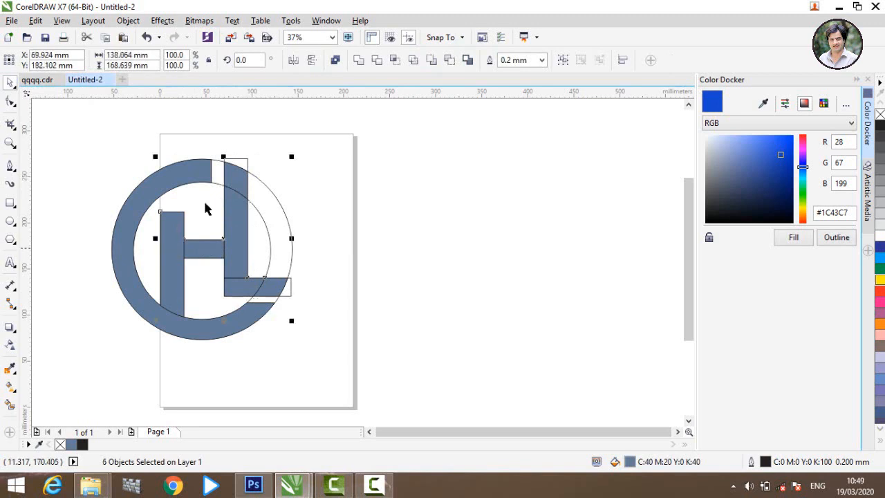
pyautogui.click(358, 61)
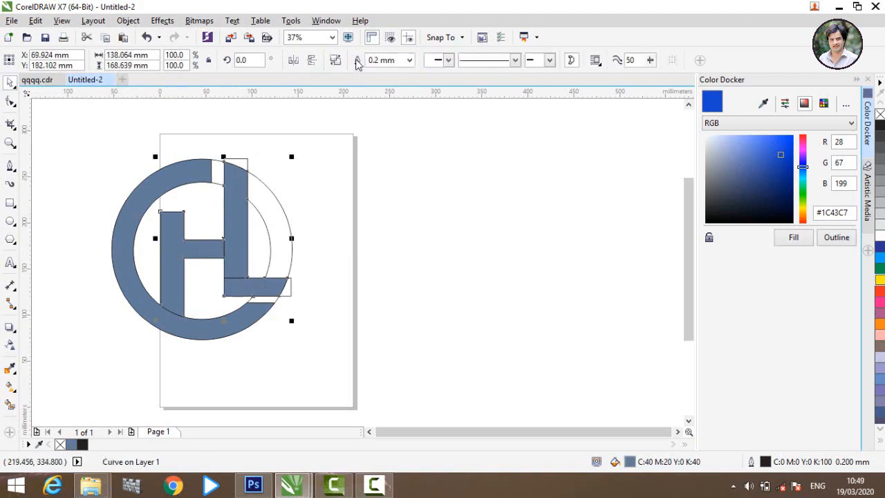
pyautogui.click(386, 211)
pyautogui.click(243, 274)
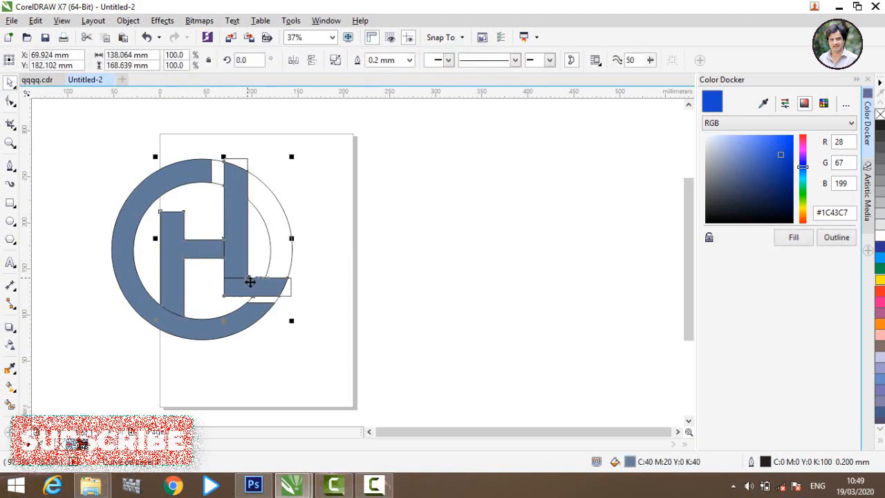
pyautogui.click(358, 320)
# Move the two construction circles and the leftover tall and horizontal rectangle outlines off the logo and delete them.
pyautogui.scroll(-3, 309, 237)
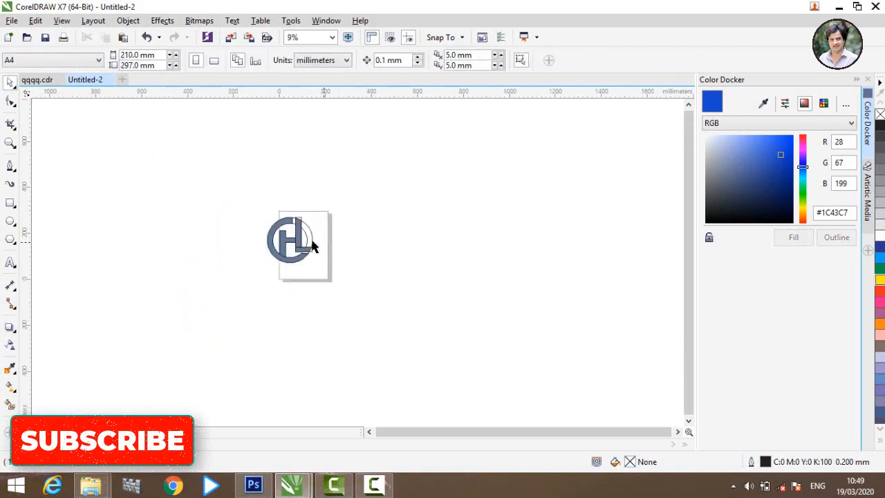
pyautogui.scroll(2, 276, 227)
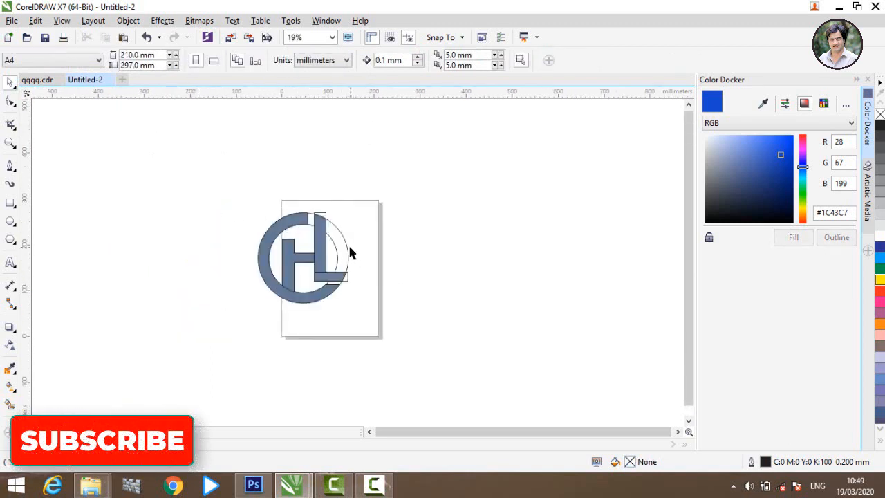
pyautogui.scroll(2, 341, 247)
pyautogui.moveTo(338, 241); pyautogui.dragTo(499, 276)
pyautogui.moveTo(330, 253); pyautogui.dragTo(571, 269)
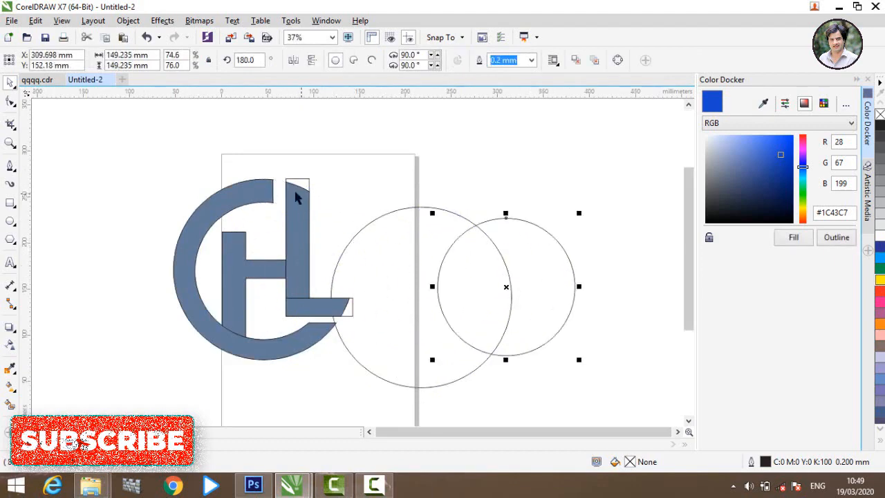
pyautogui.moveTo(306, 179); pyautogui.dragTo(573, 207)
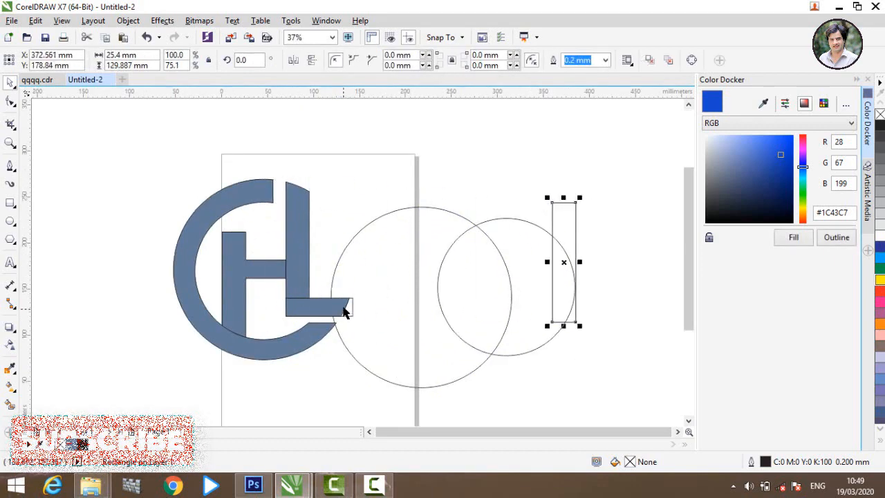
pyautogui.moveTo(350, 310); pyautogui.dragTo(436, 310)
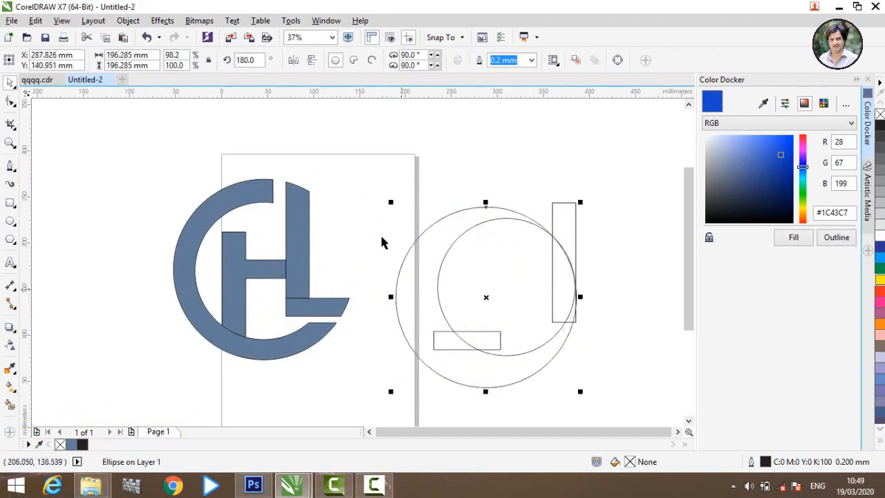
pyautogui.moveTo(350, 138); pyautogui.dragTo(658, 442)
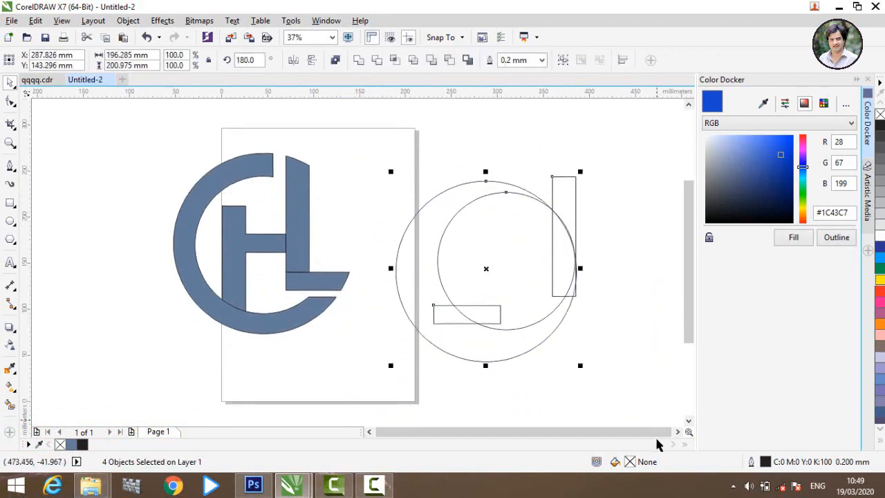
pyautogui.press('Delete')
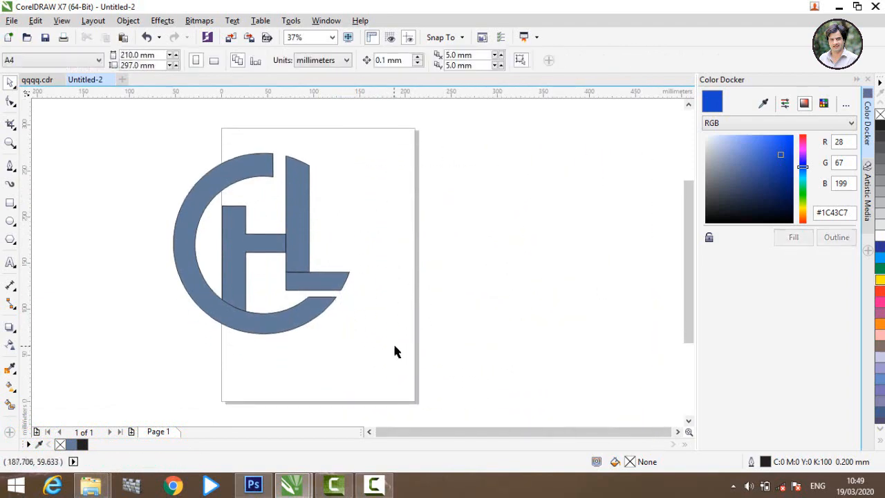
# Set the outline width of all the logo pieces to None.
pyautogui.scroll(1, 391, 352)
pyautogui.scroll(-1, 391, 352)
pyautogui.moveTo(89, 134); pyautogui.dragTo(464, 412)
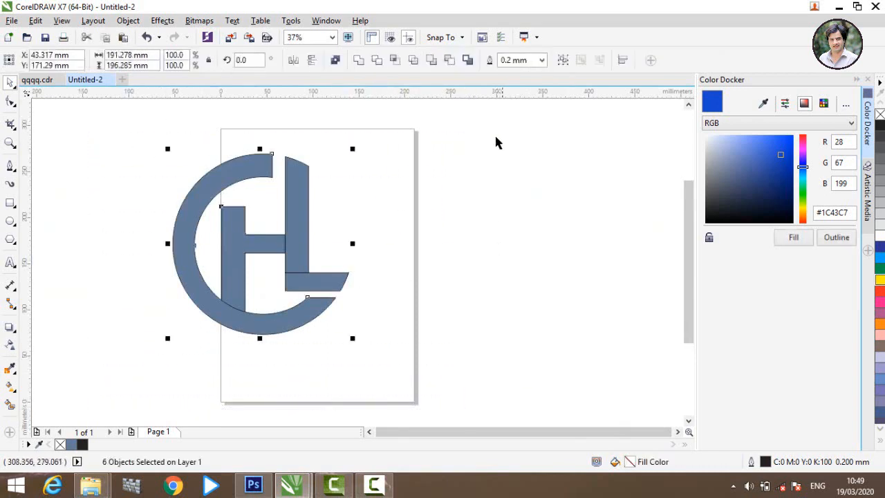
pyautogui.click(543, 60)
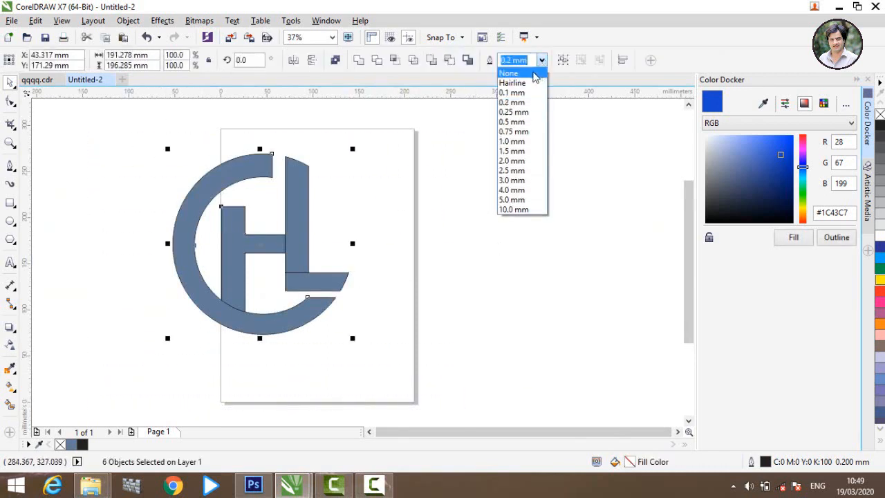
pyautogui.click(536, 74)
pyautogui.click(529, 120)
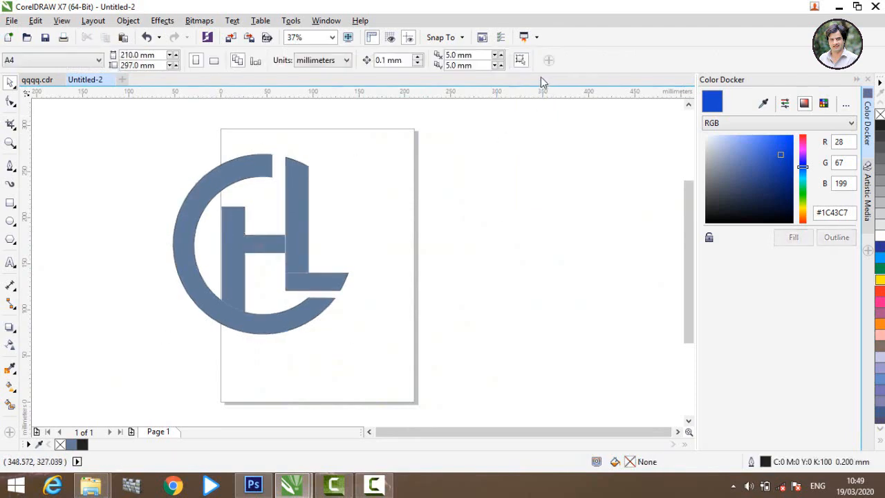
# Close the seam between the L's upright and its foot to form one solid shape.
pyautogui.moveTo(100, 128); pyautogui.dragTo(407, 406)
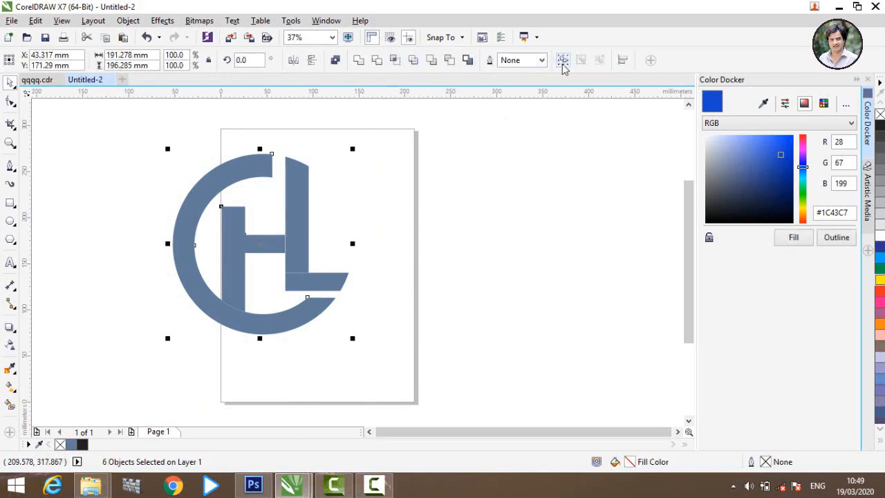
pyautogui.click(426, 204)
pyautogui.scroll(2, 322, 290)
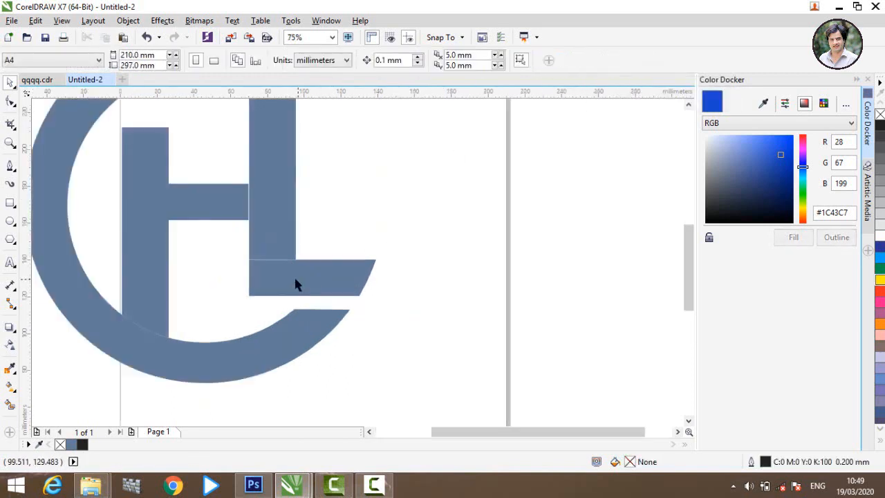
pyautogui.click(277, 280)
pyautogui.scroll(3, 288, 247)
pyautogui.scroll(-5, 322, 222)
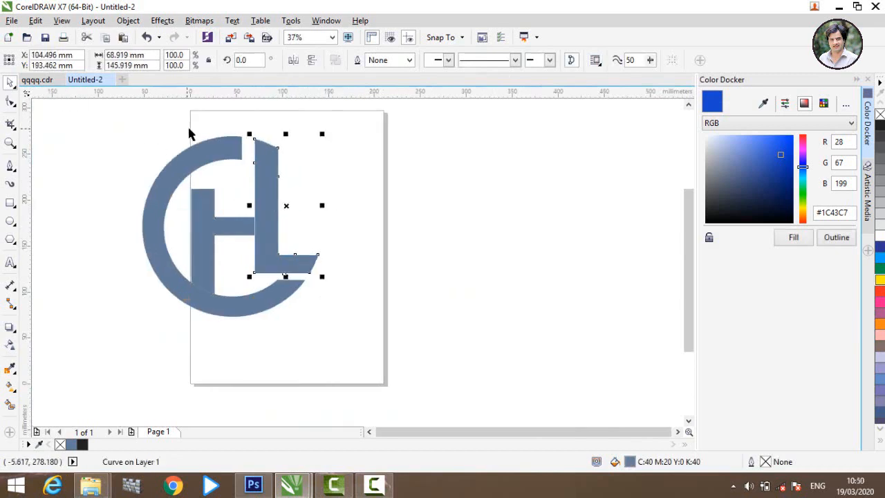
pyautogui.click(432, 265)
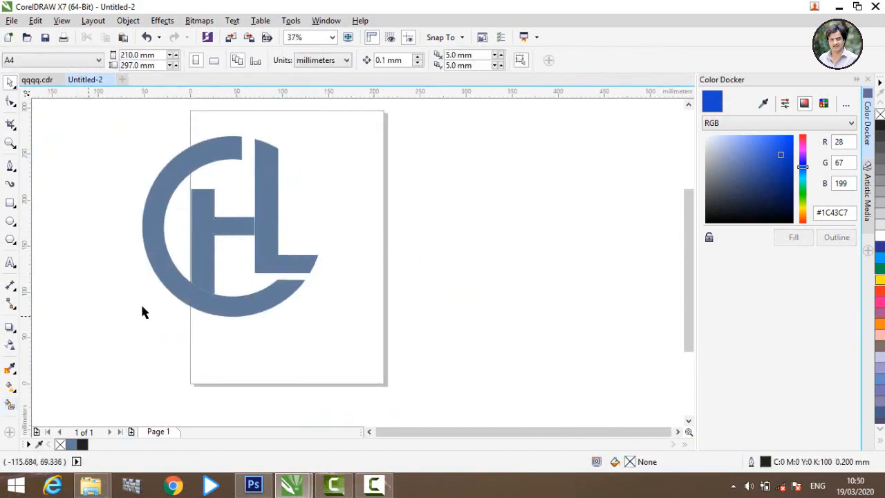
# Apply a linear fountain fill to the C-shaped ring, running from blue-grey below it to white at its upper-left edge.
pyautogui.click(200, 299)
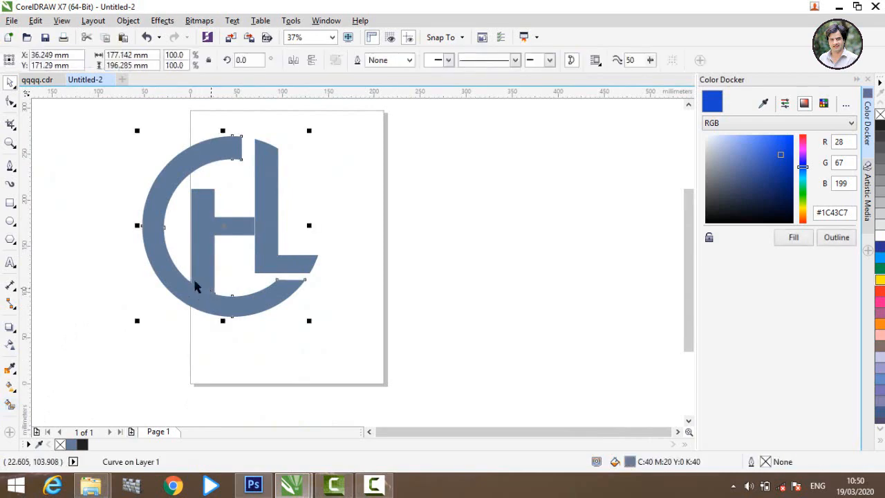
pyautogui.click(10, 385)
pyautogui.moveTo(227, 350); pyautogui.dragTo(170, 152)
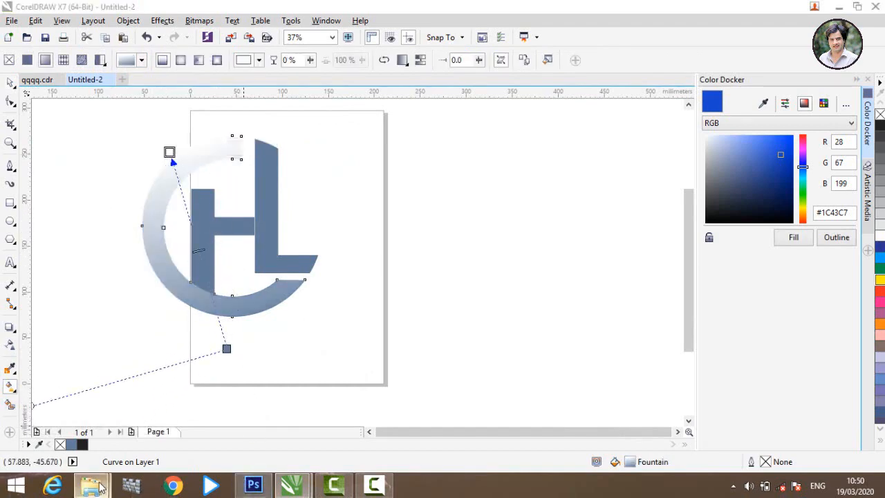
# Bring the blue palette image "download (1)" from the color Shades folder into the drawing, beside the page.
pyautogui.moveTo(94, 486)
pyautogui.click(115, 415)
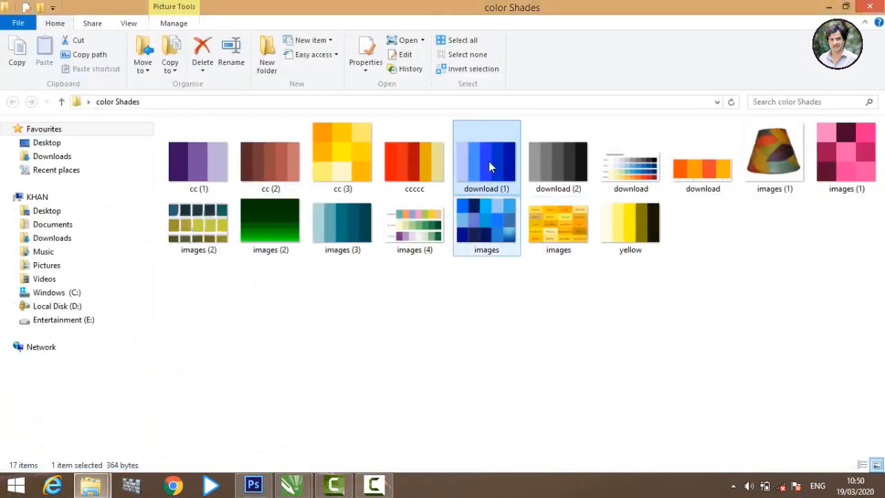
pyautogui.moveTo(485, 148); pyautogui.dragTo(475, 189)
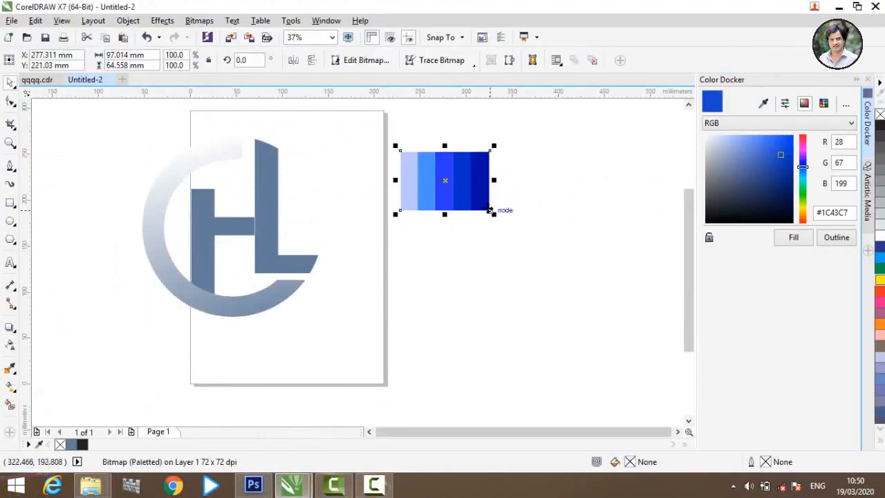
# Set the start colour of the C ring's fountain fill to the dark blue #0229BF sampled from the palette's fourth swatch.
pyautogui.click(242, 311)
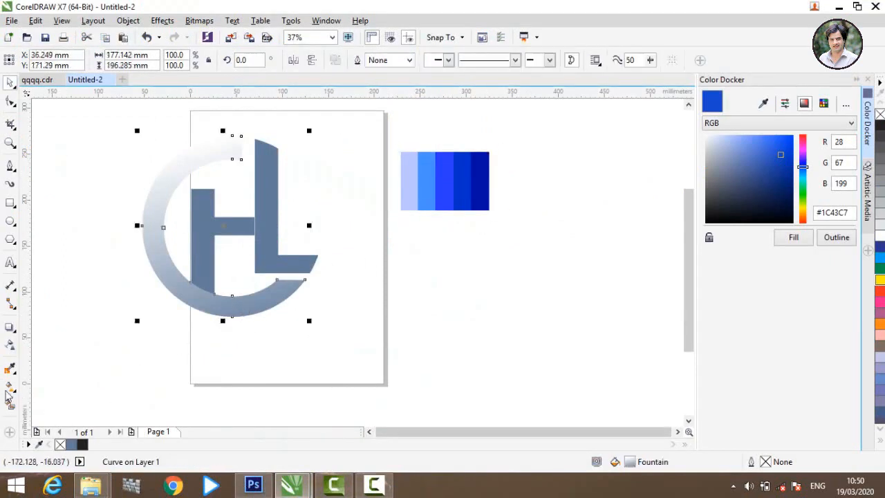
pyautogui.click(9, 389)
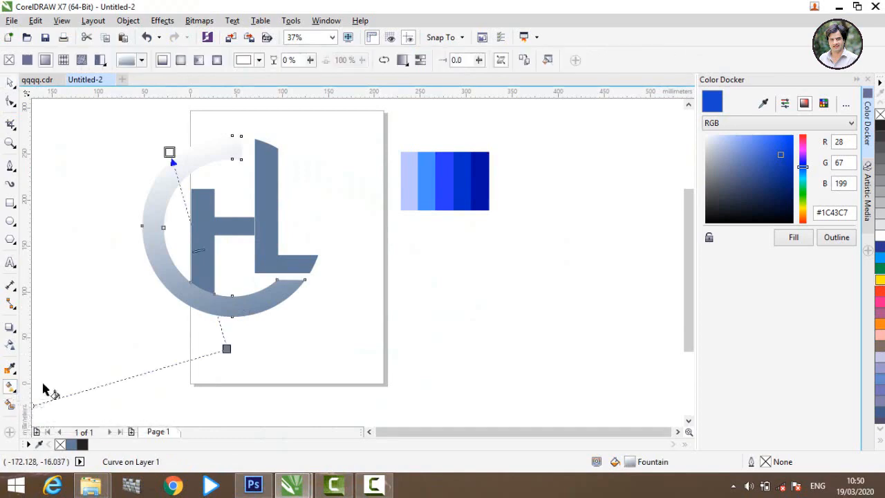
pyautogui.moveTo(223, 351); pyautogui.dragTo(240, 337)
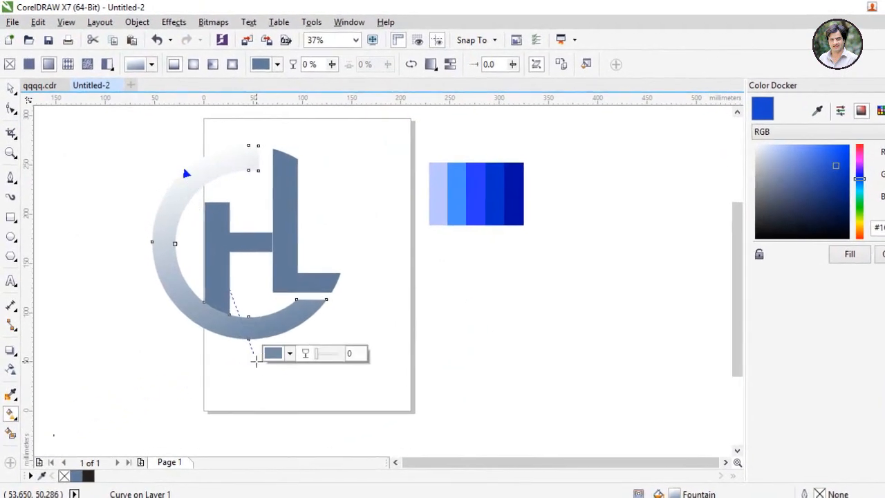
pyautogui.click(270, 331)
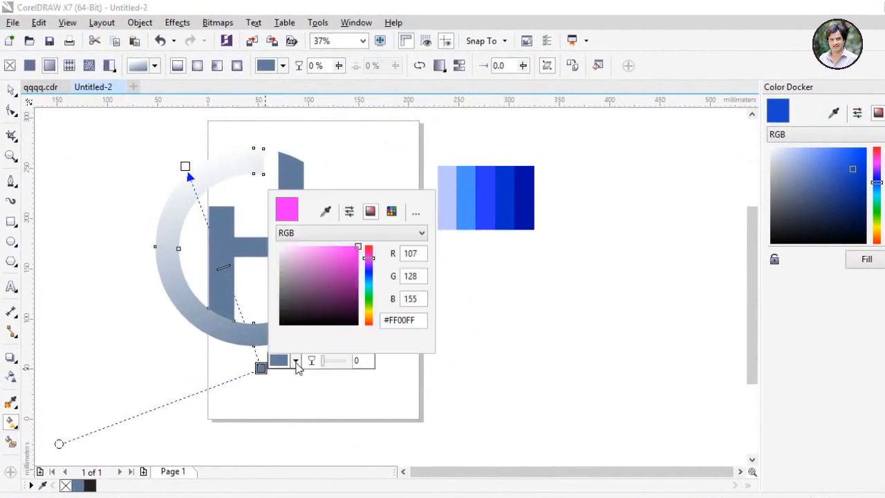
pyautogui.click(327, 212)
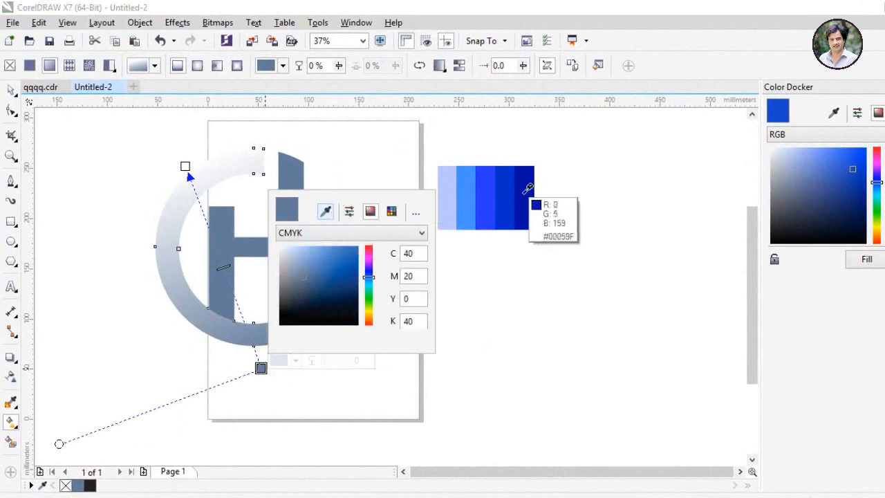
pyautogui.click(510, 197)
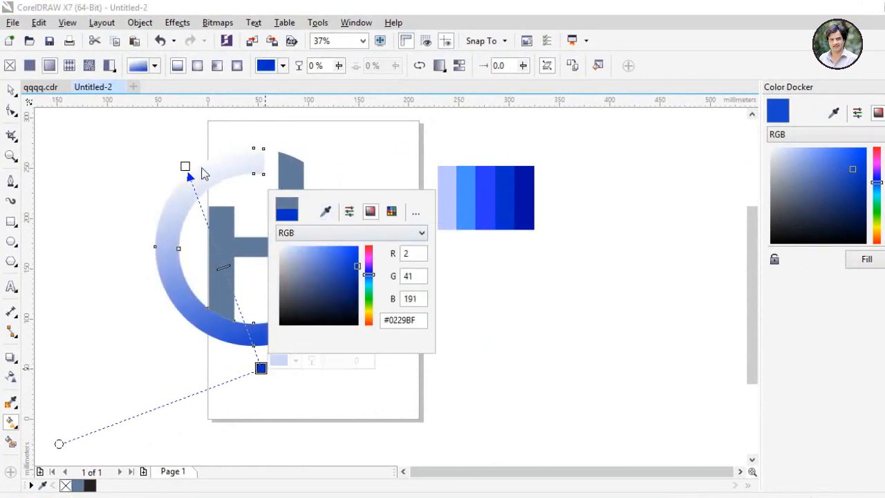
# Set the end colour of the C ring's fountain fill to the light blue sampled from the palette's second swatch.
pyautogui.click(186, 166)
pyautogui.click(185, 166)
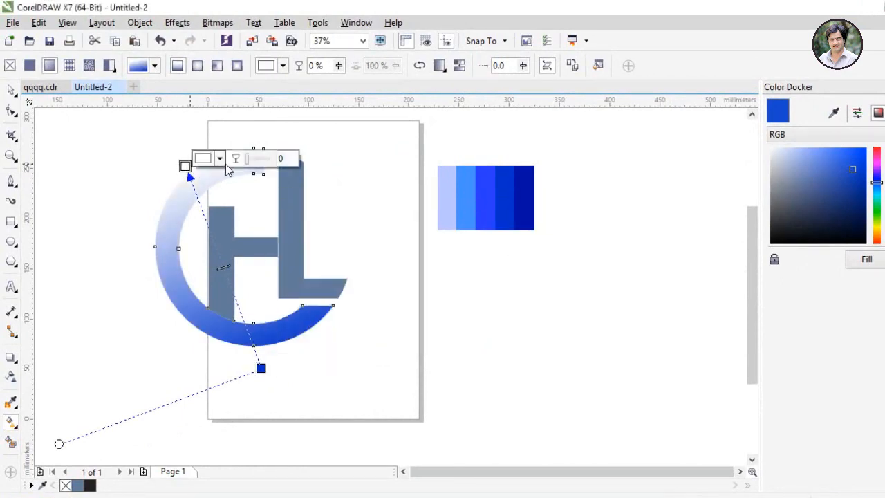
pyautogui.click(220, 159)
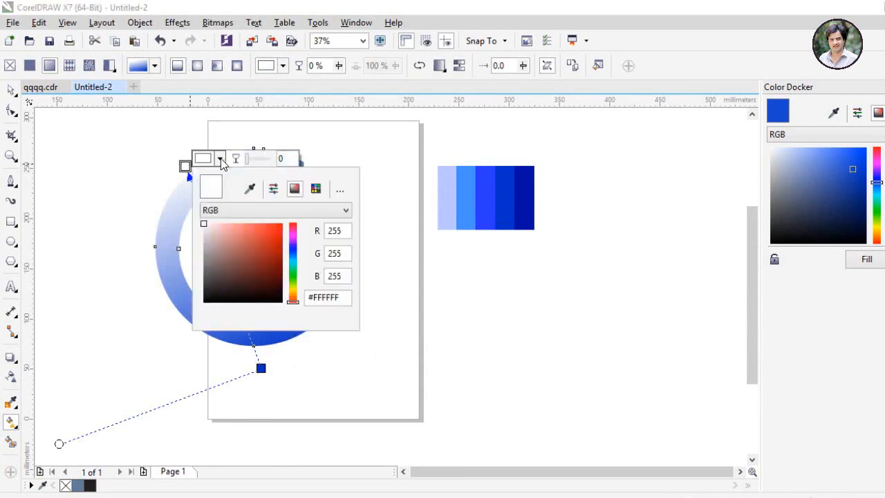
pyautogui.click(250, 190)
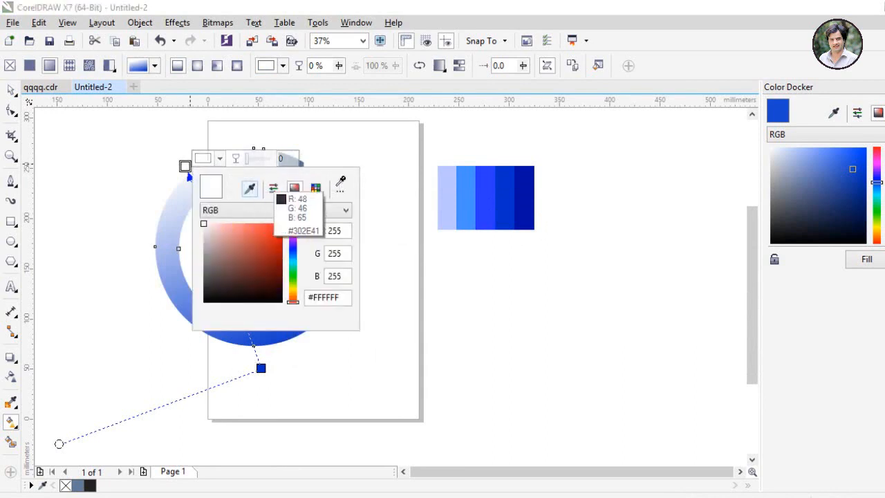
pyautogui.click(470, 177)
pyautogui.click(75, 173)
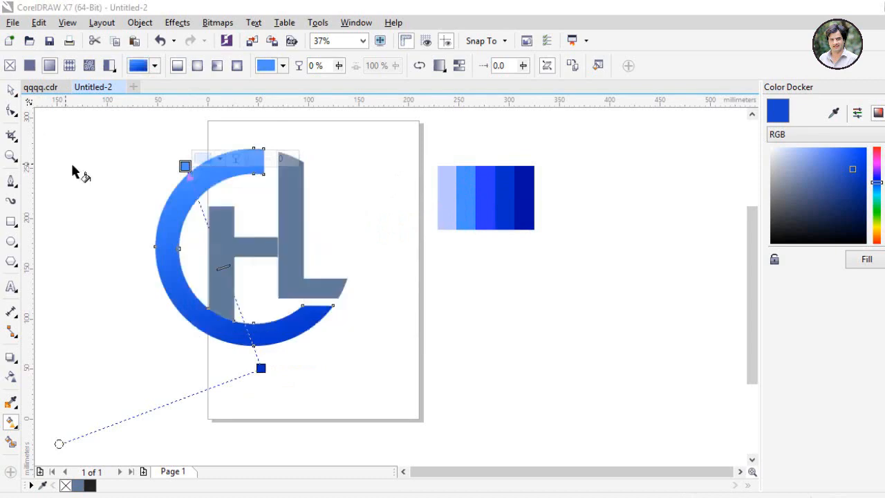
# Apply a diagonal fountain fill to the H and copy the C ring's blue gradient onto it.
pyautogui.click(232, 242)
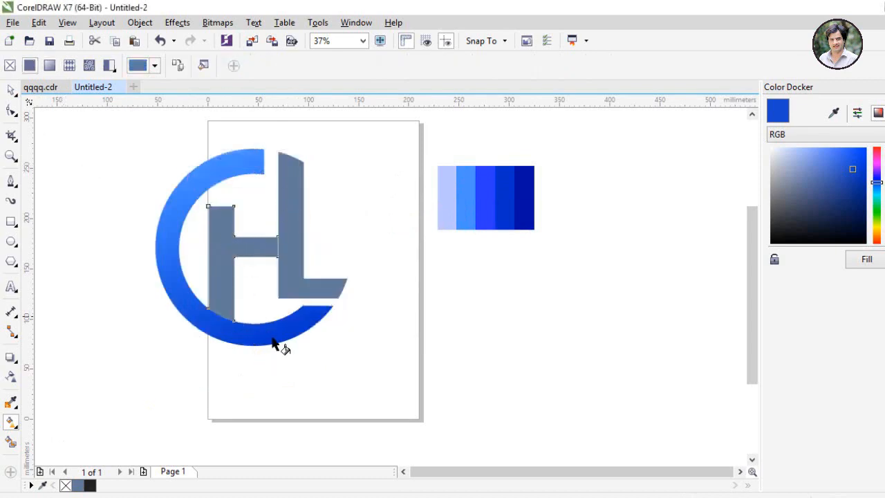
pyautogui.moveTo(251, 287); pyautogui.dragTo(175, 170)
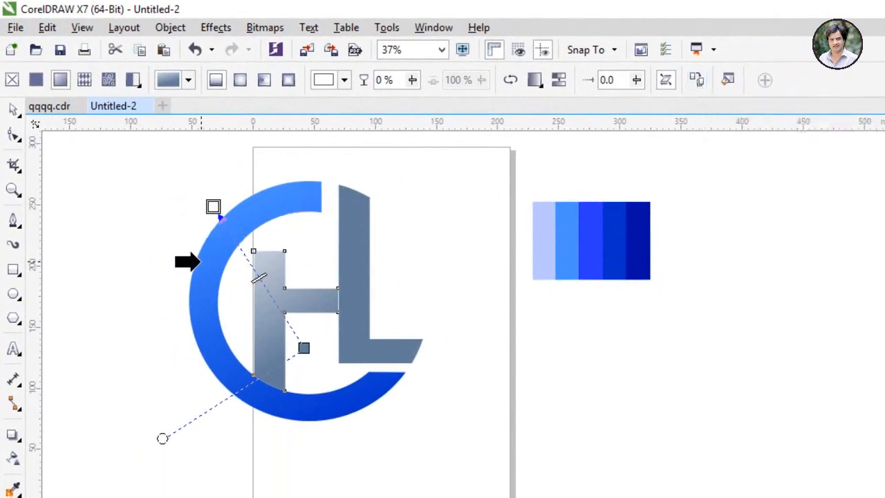
pyautogui.click(200, 262)
# Apply a linear fountain fill across the L and copy the blue gradient from the C ring onto it.
pyautogui.click(348, 249)
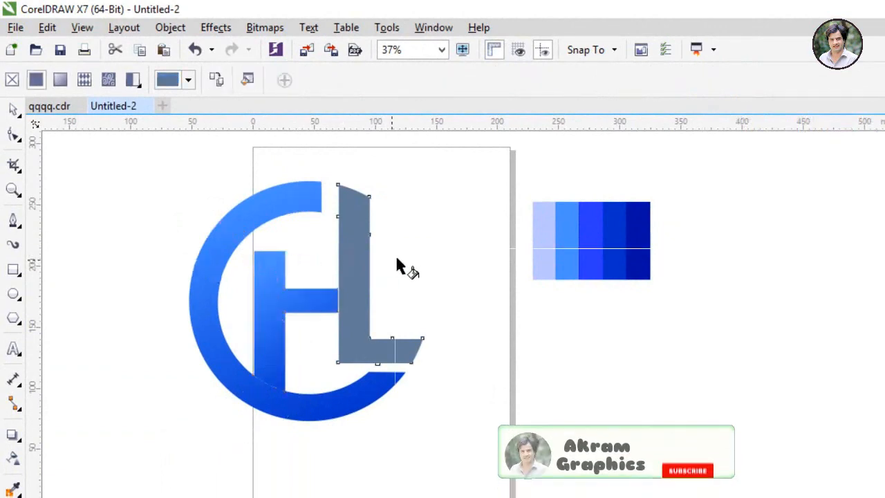
pyautogui.moveTo(440, 251); pyautogui.dragTo(266, 292)
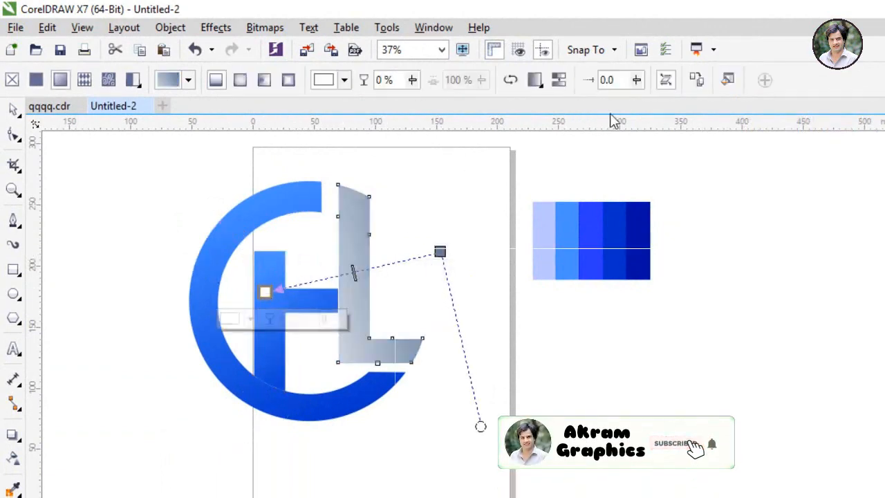
pyautogui.click(698, 80)
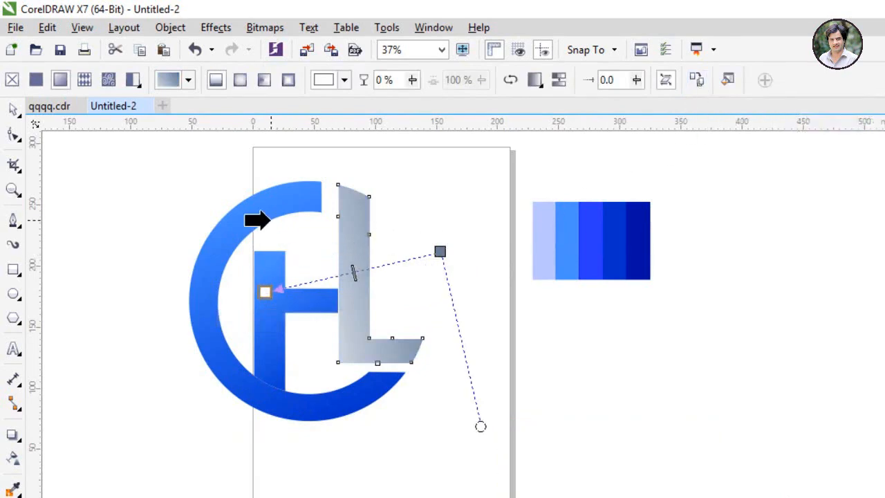
pyautogui.click(257, 220)
pyautogui.click(13, 112)
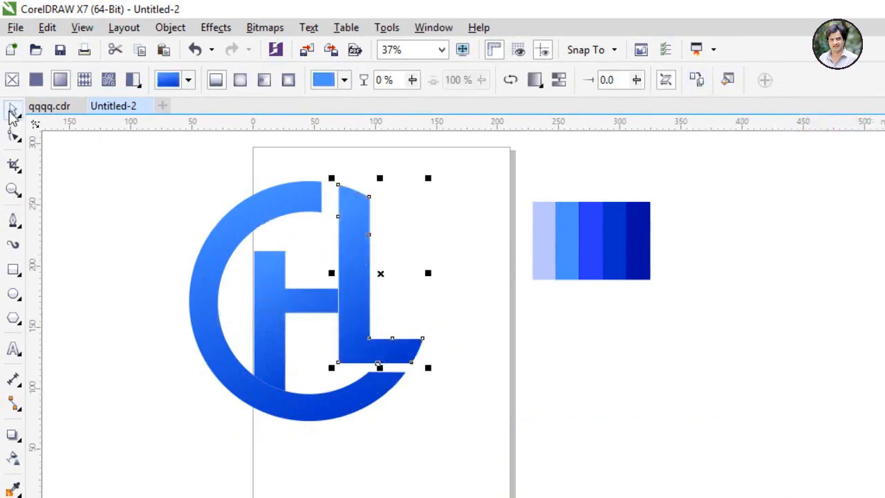
pyautogui.click(187, 264)
# Try to weld the C ring, H and L into a single object.
pyautogui.scroll(-2, 255, 297)
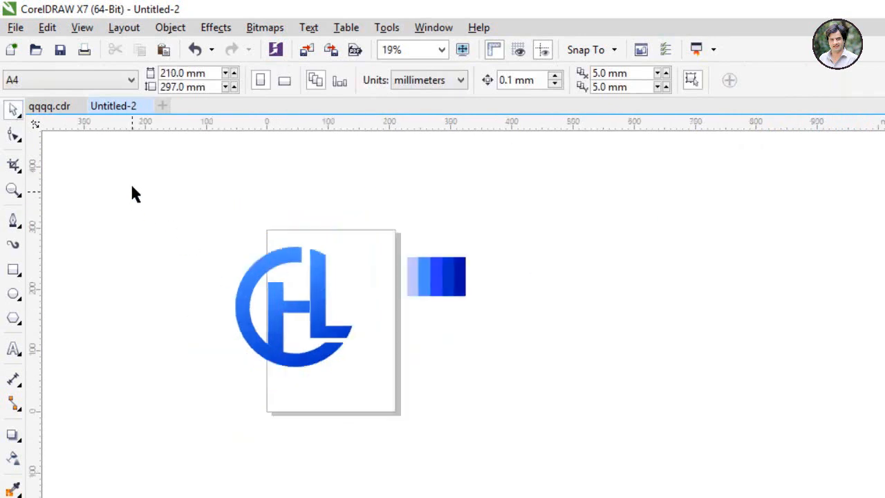
pyautogui.moveTo(131, 184); pyautogui.dragTo(387, 408)
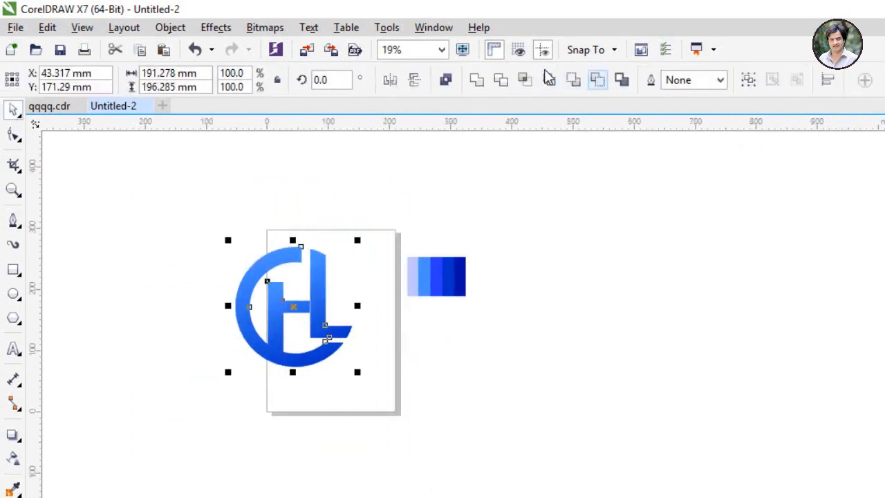
pyautogui.click(476, 79)
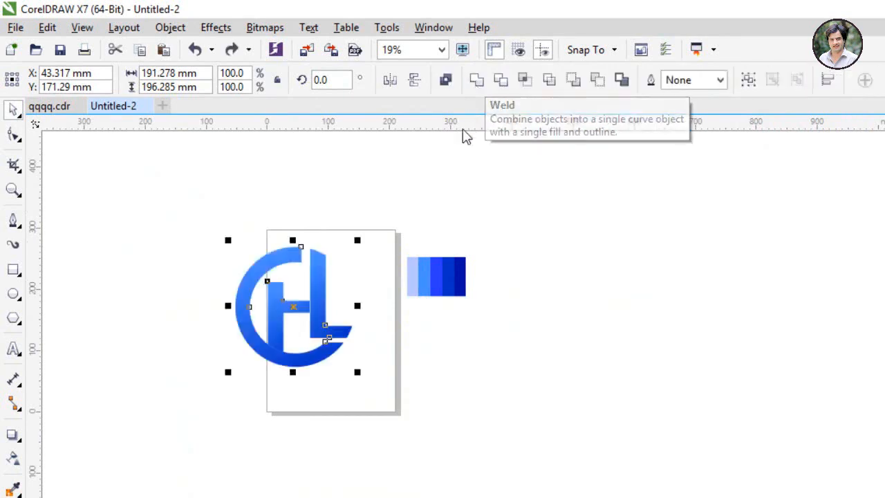
# Group the C ring, H and L of the logo.
pyautogui.click(388, 173)
pyautogui.moveTo(396, 437); pyautogui.dragTo(386, 424)
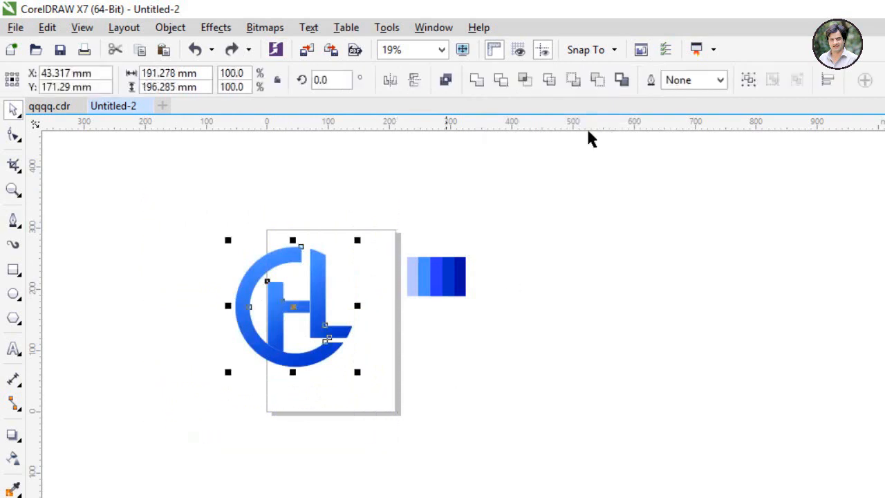
pyautogui.click(749, 80)
pyautogui.click(686, 193)
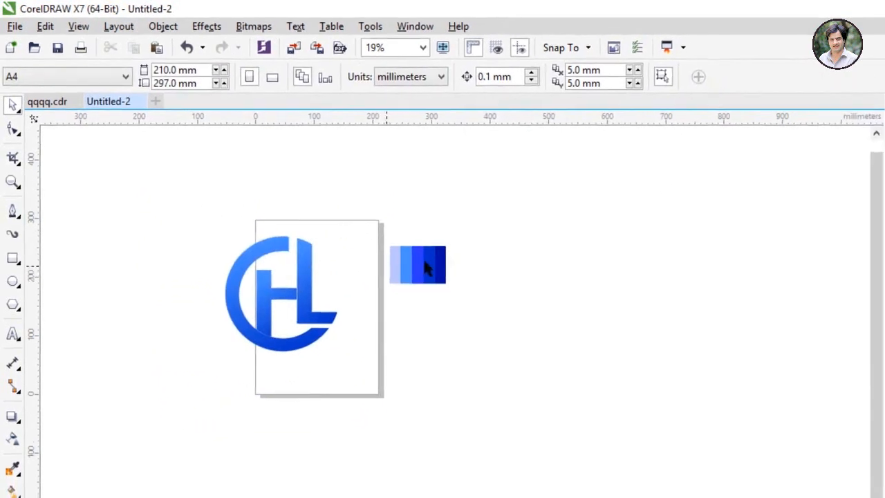
# Move the palette image farther right of the page and shift the logo group over the page's right edge.
pyautogui.moveTo(424, 261); pyautogui.dragTo(589, 263)
pyautogui.moveTo(304, 282); pyautogui.dragTo(418, 277)
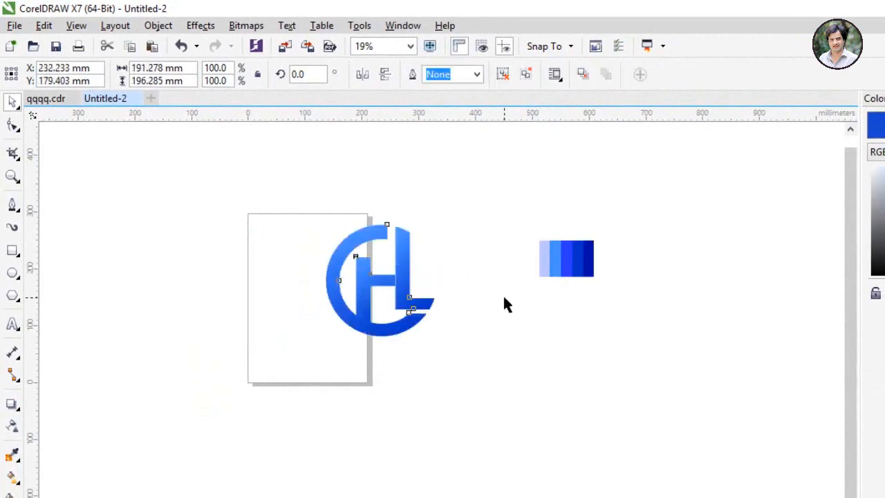
pyautogui.click(504, 304)
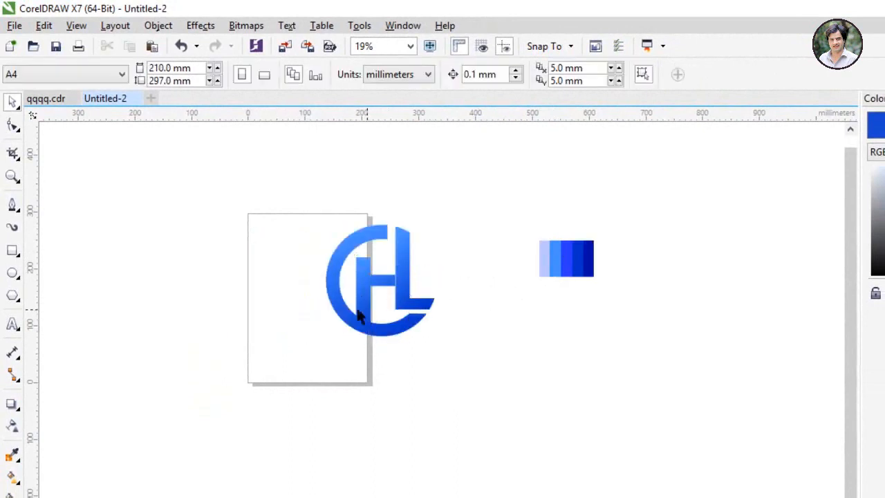
# Add the text "Haji latif & Co" below the logo in Arial, enlarged to about 290 pt.
pyautogui.click(12, 325)
pyautogui.click(353, 370)
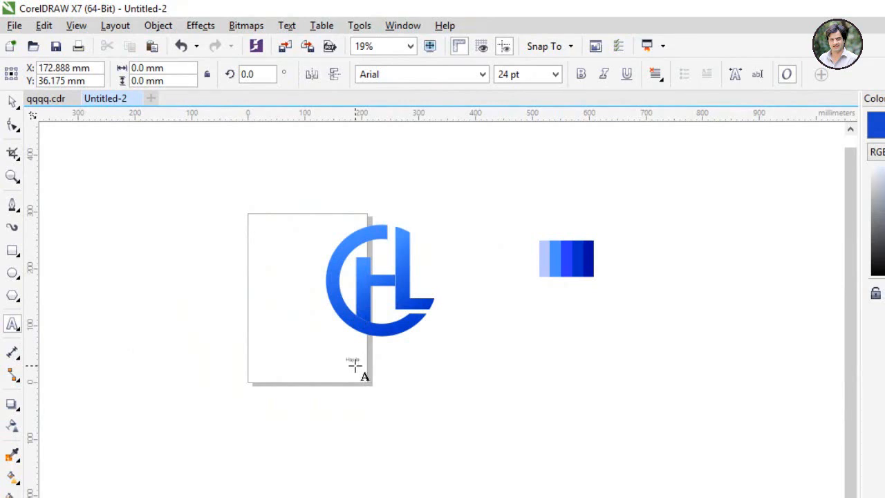
pyautogui.click(344, 365)
pyautogui.moveTo(361, 368); pyautogui.dragTo(507, 486)
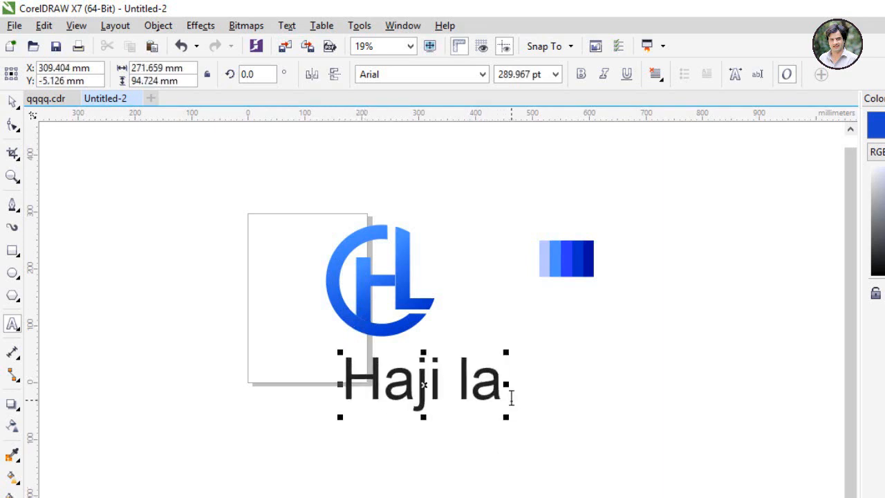
pyautogui.write('tif ')
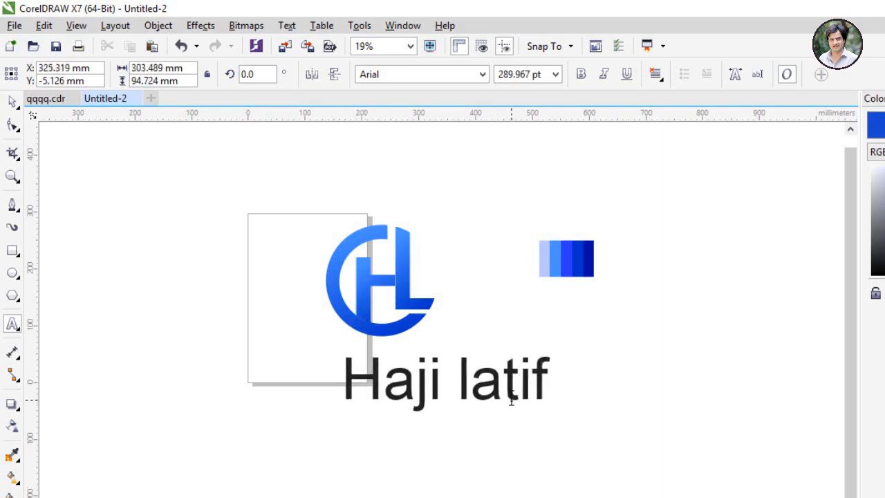
pyautogui.write('& Co')
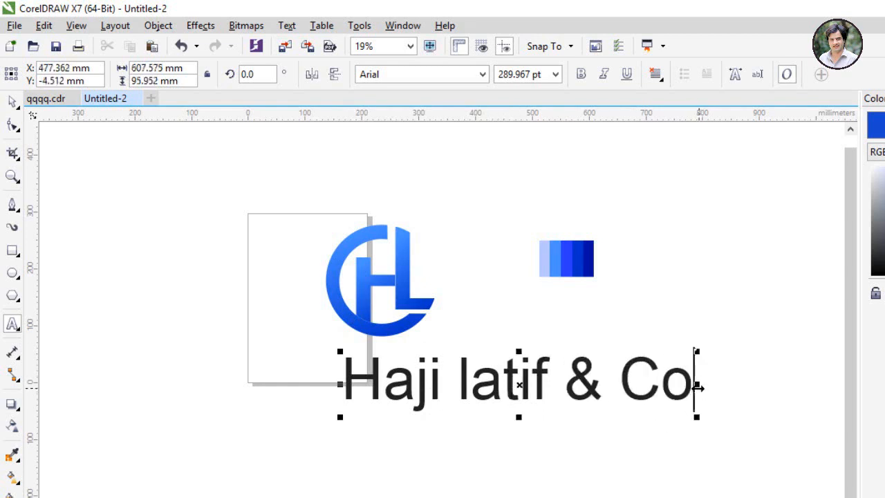
# Shift the company name left beneath the logo and set its font to Bauhaus 93.
pyautogui.moveTo(692, 386); pyautogui.dragTo(344, 387)
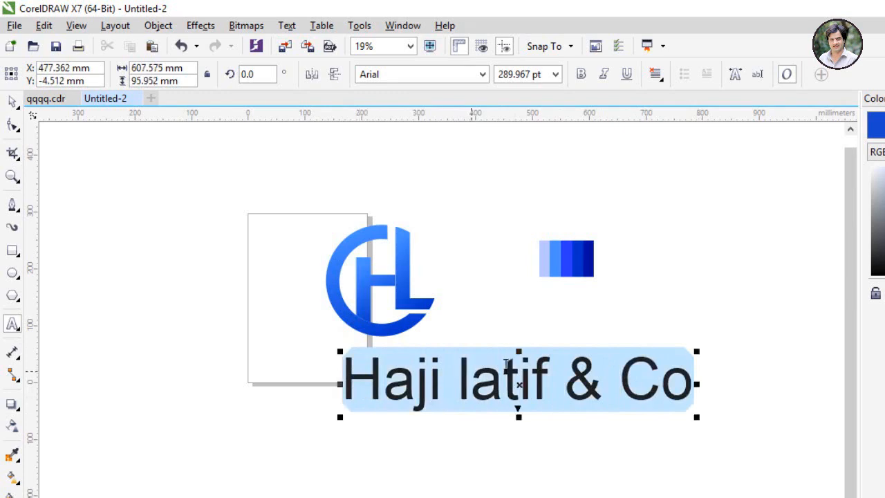
pyautogui.moveTo(517, 385); pyautogui.dragTo(340, 381)
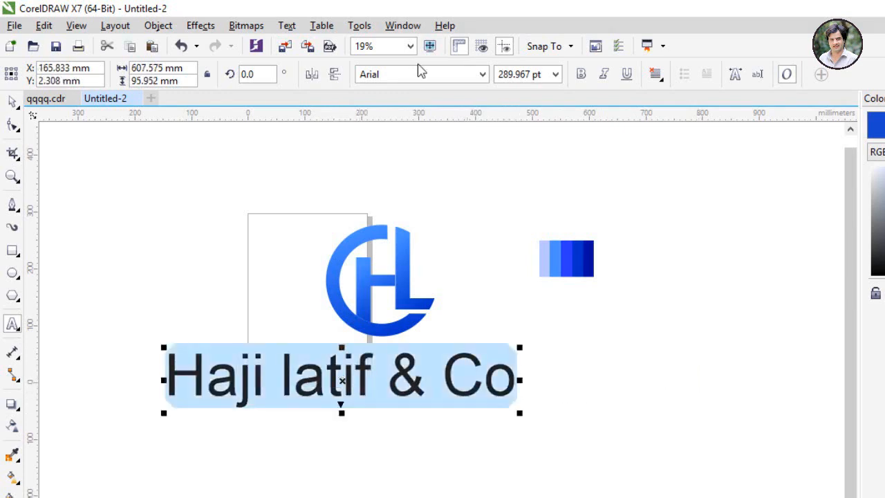
pyautogui.click(483, 75)
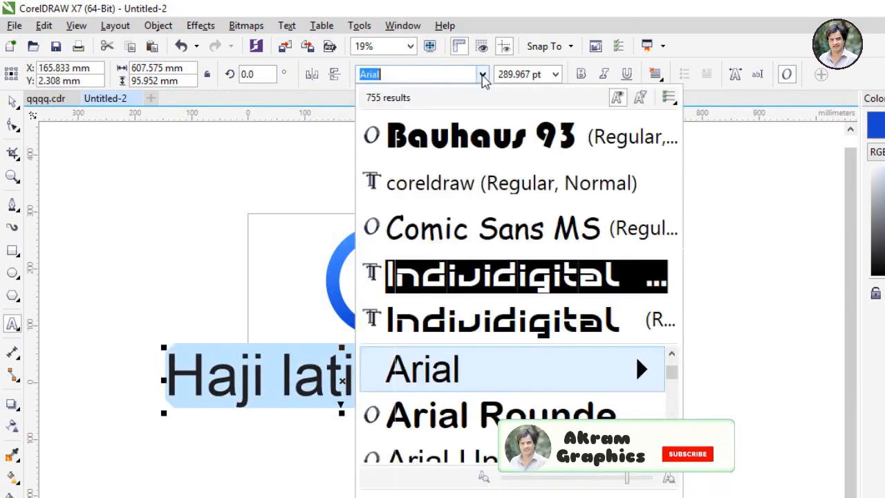
pyautogui.click(468, 145)
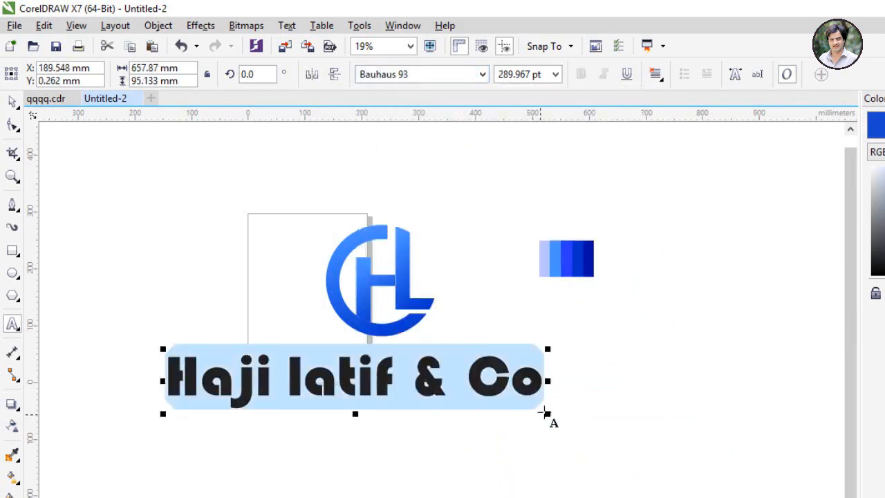
# Scale the company name down to about 136 pt and centre it directly under the logo.
pyautogui.moveTo(546, 413); pyautogui.dragTo(404, 393)
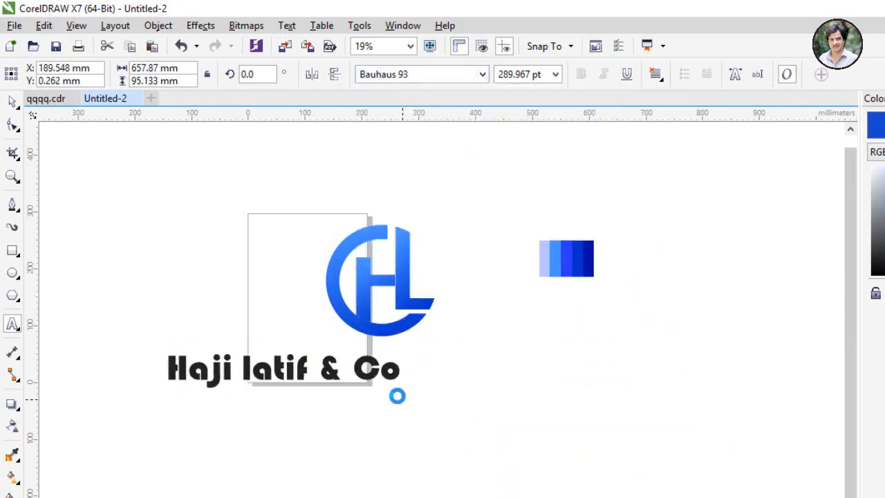
pyautogui.click(275, 371)
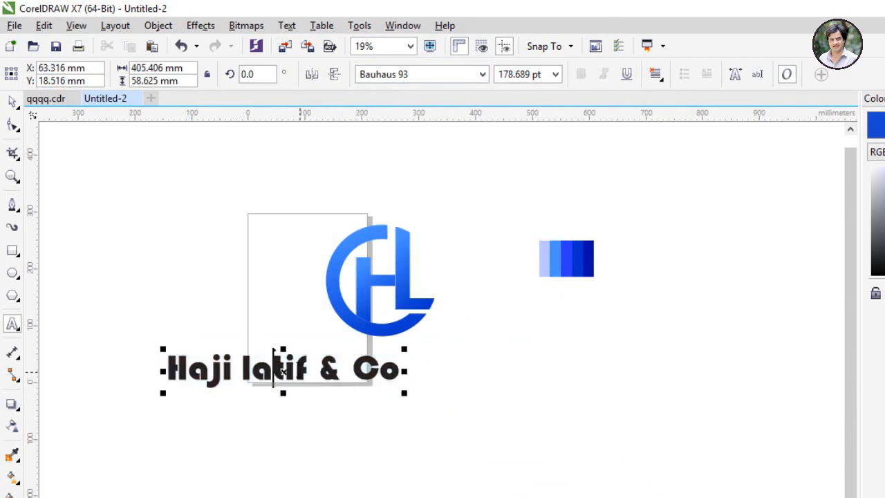
pyautogui.moveTo(282, 370); pyautogui.dragTo(386, 356)
pyautogui.moveTo(508, 379); pyautogui.dragTo(453, 370)
pyautogui.moveTo(354, 351); pyautogui.dragTo(388, 358)
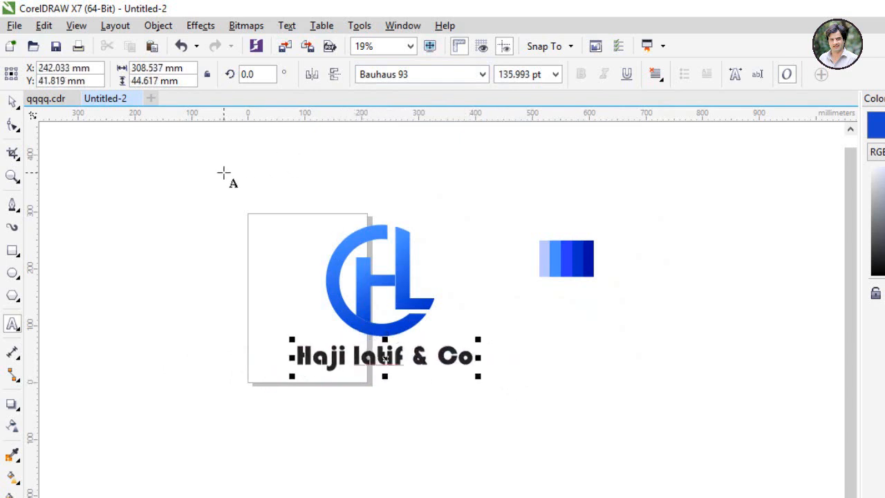
pyautogui.click(11, 98)
pyautogui.click(323, 312)
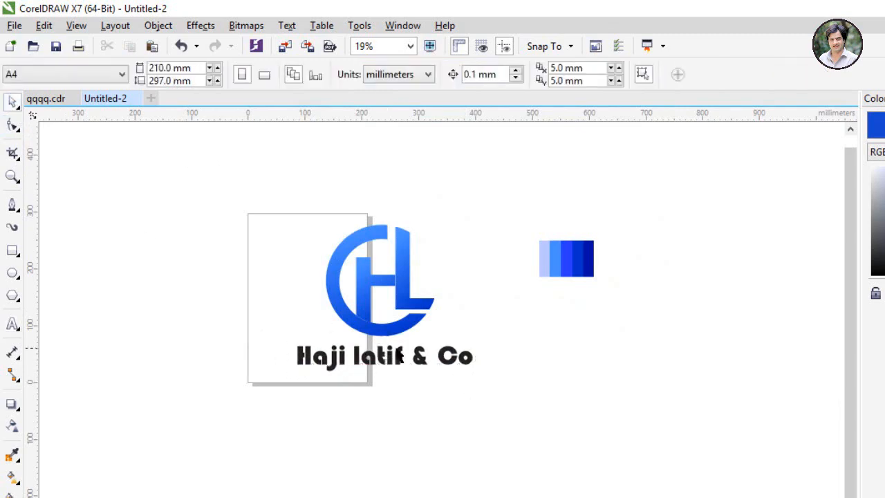
# Fill the company name text with the dark blue #0229BF sampled from the palette image.
pyautogui.click(395, 363)
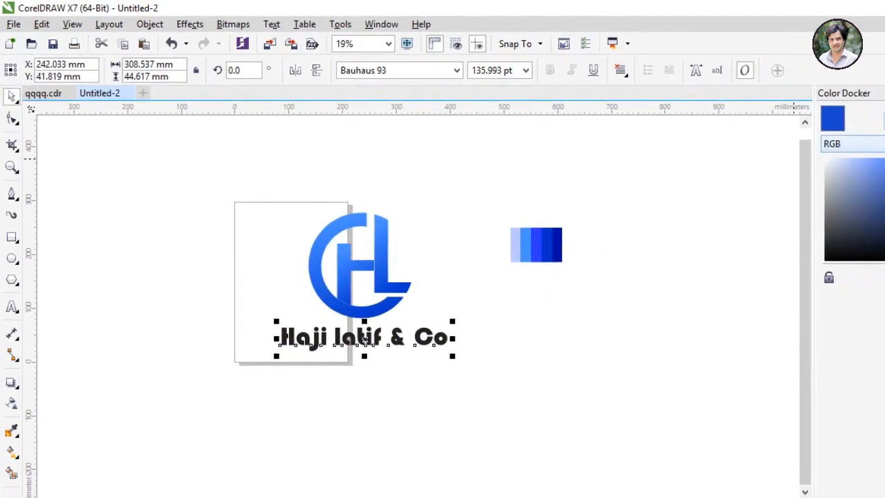
pyautogui.click(817, 111)
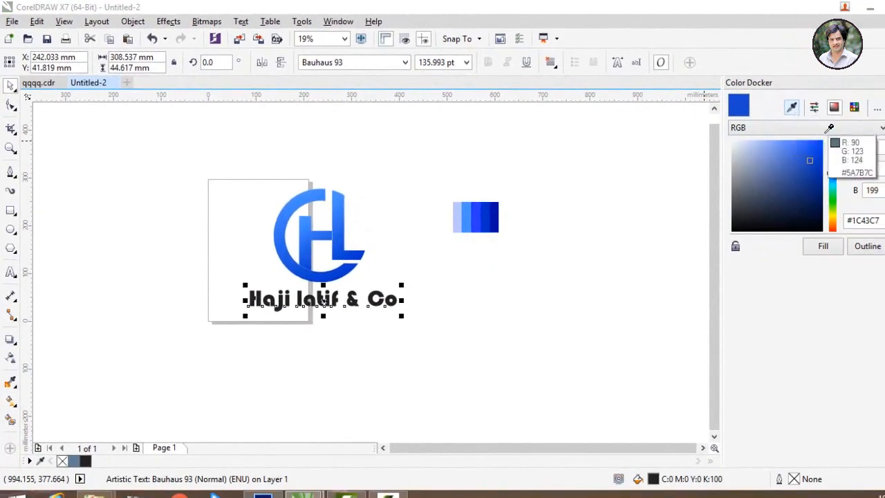
pyautogui.click(824, 252)
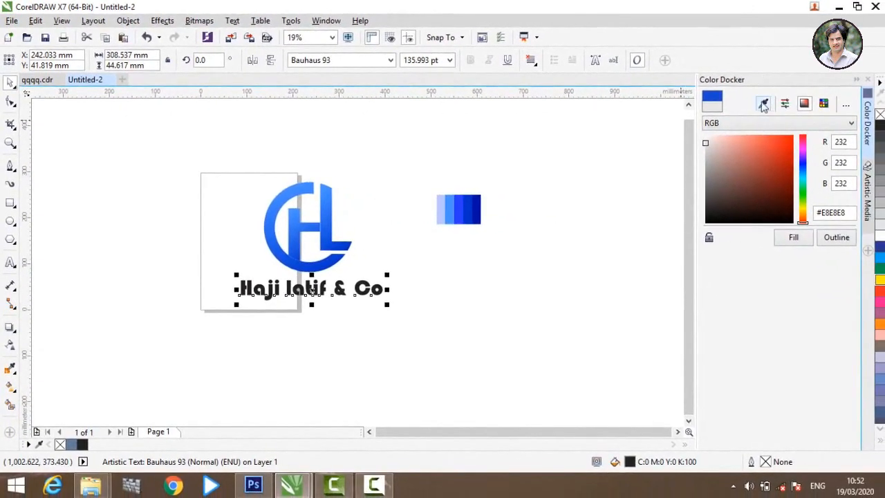
pyautogui.click(763, 104)
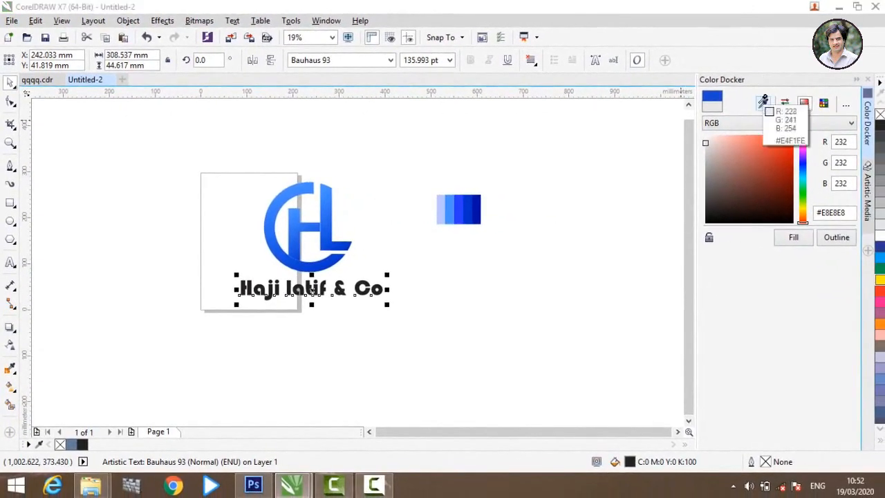
pyautogui.click(473, 204)
pyautogui.click(794, 239)
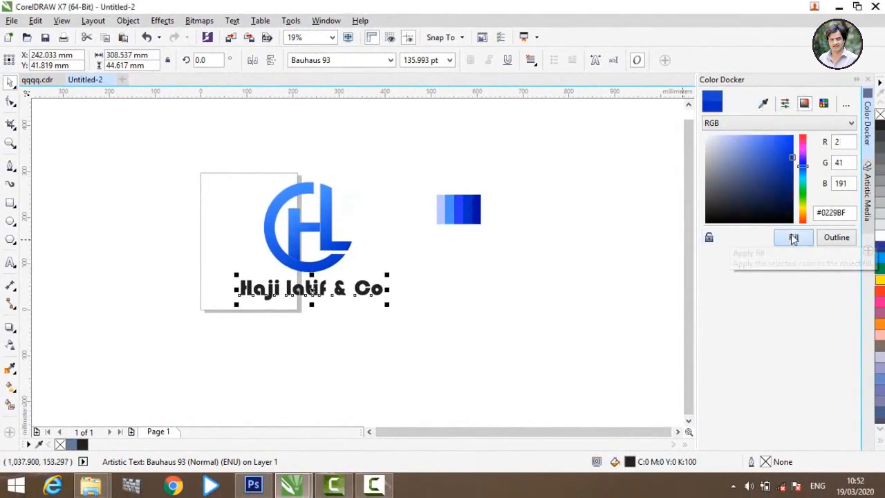
pyautogui.click(275, 311)
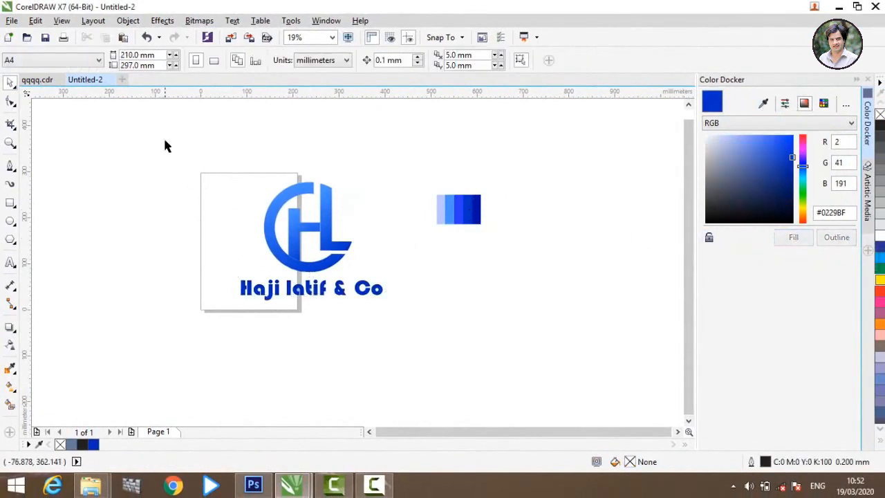
# Group the logo with the company name and move the group left onto the page.
pyautogui.moveTo(164, 137); pyautogui.dragTo(410, 349)
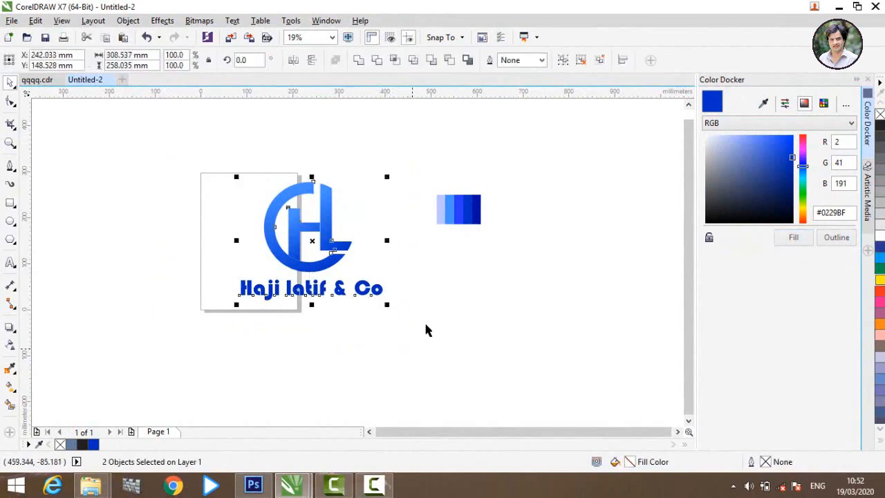
pyautogui.click(564, 61)
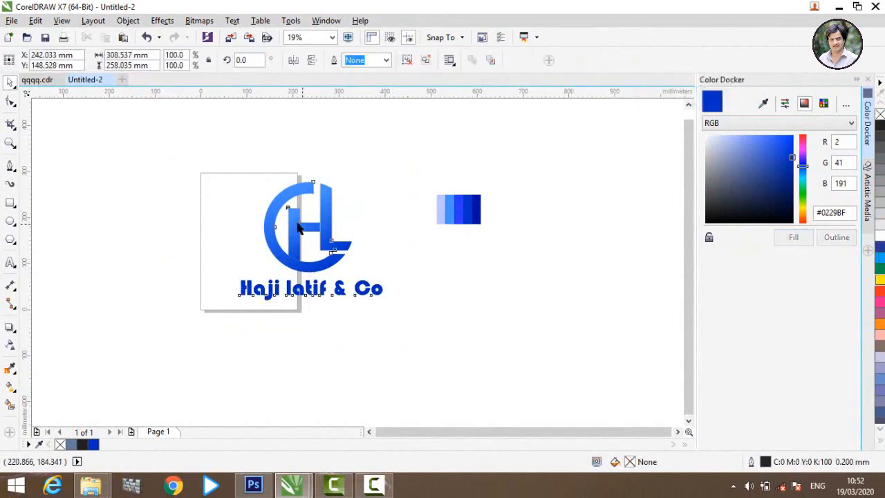
pyautogui.moveTo(297, 217); pyautogui.dragTo(227, 208)
pyautogui.click(333, 225)
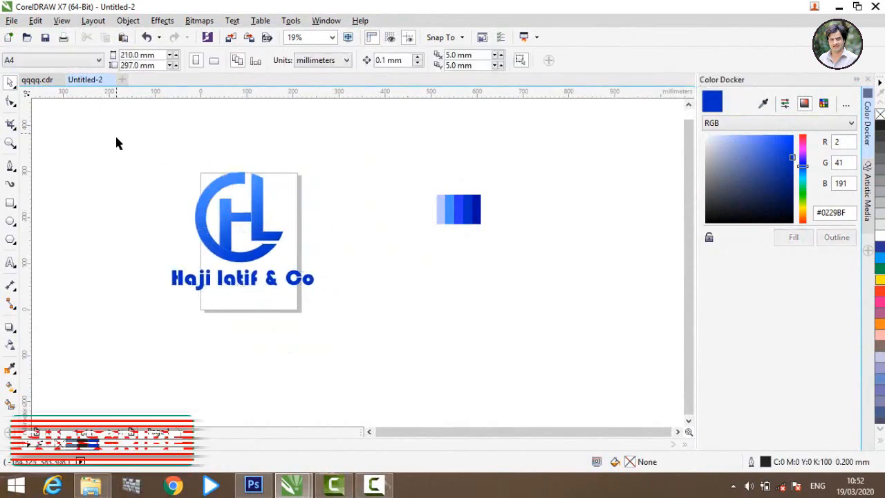
pyautogui.click(216, 197)
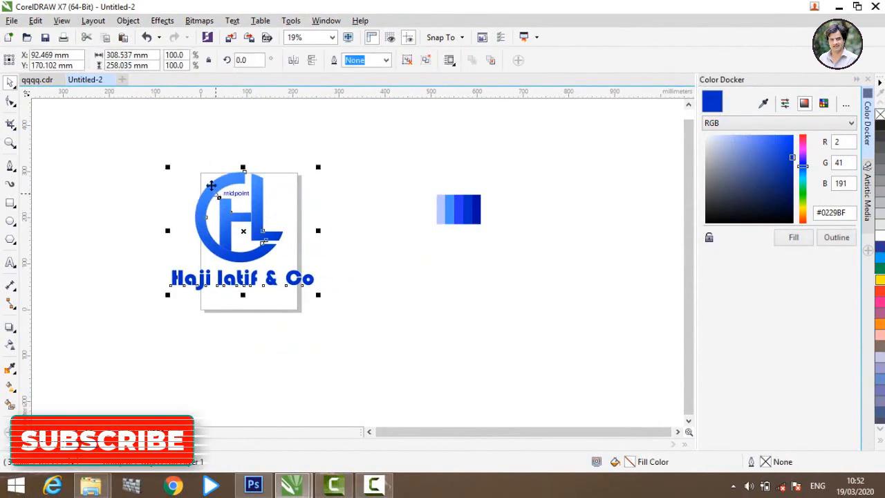
# Export only the selected logo group to the desktop as a transparent RGB PNG named "fff".
pyautogui.click(12, 21)
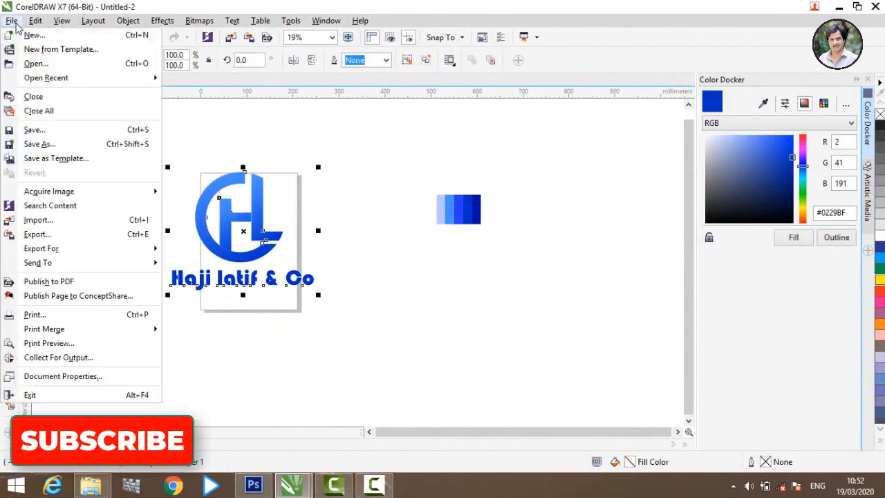
pyautogui.click(78, 239)
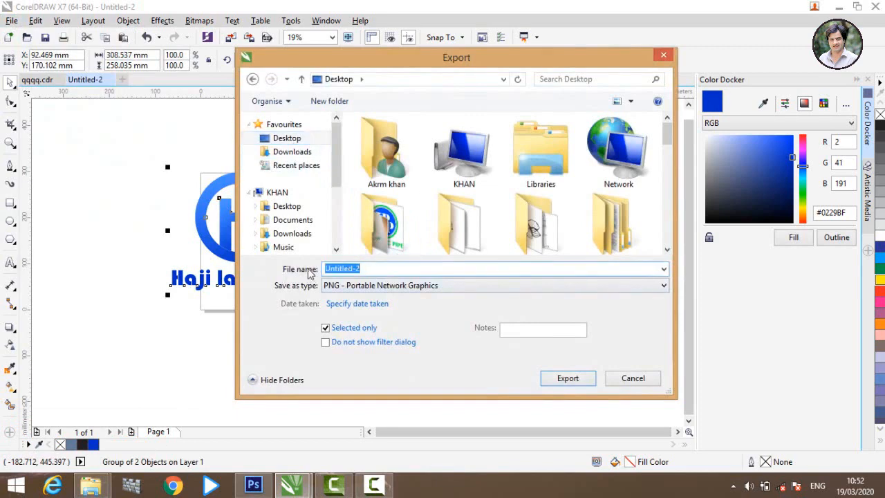
pyautogui.write('fff')
pyautogui.click(405, 285)
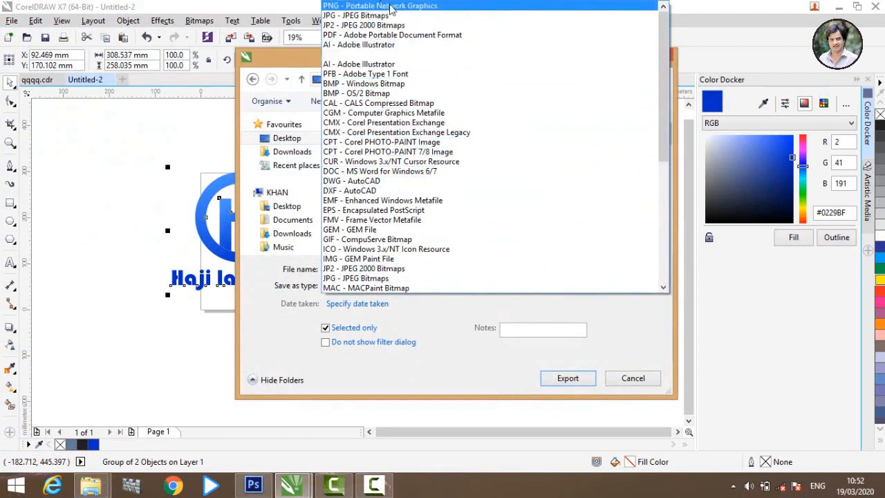
pyautogui.click(388, 5)
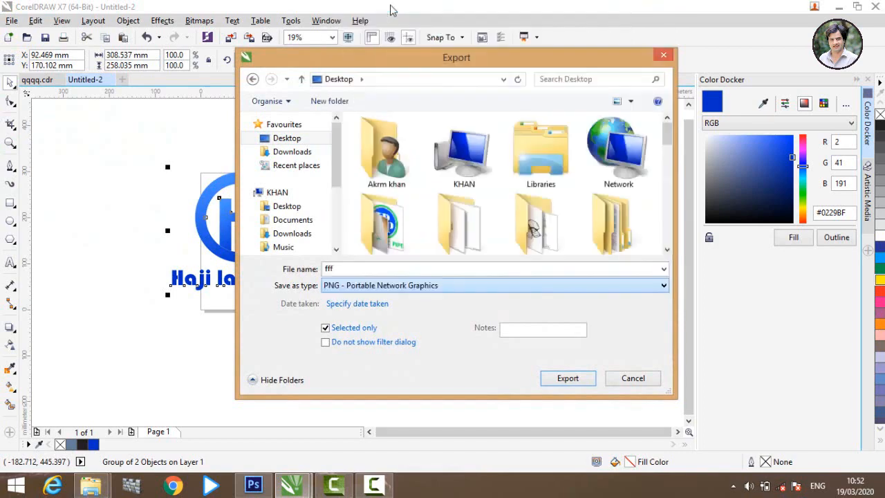
pyautogui.click(568, 378)
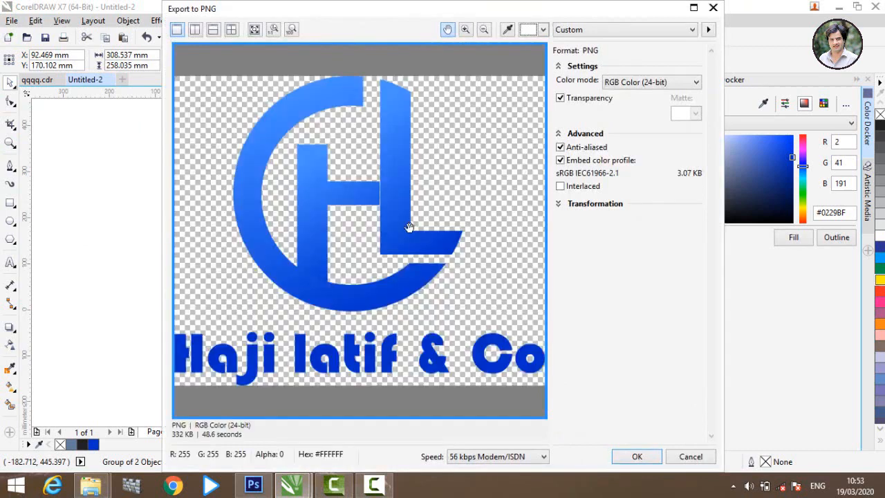
pyautogui.click(635, 457)
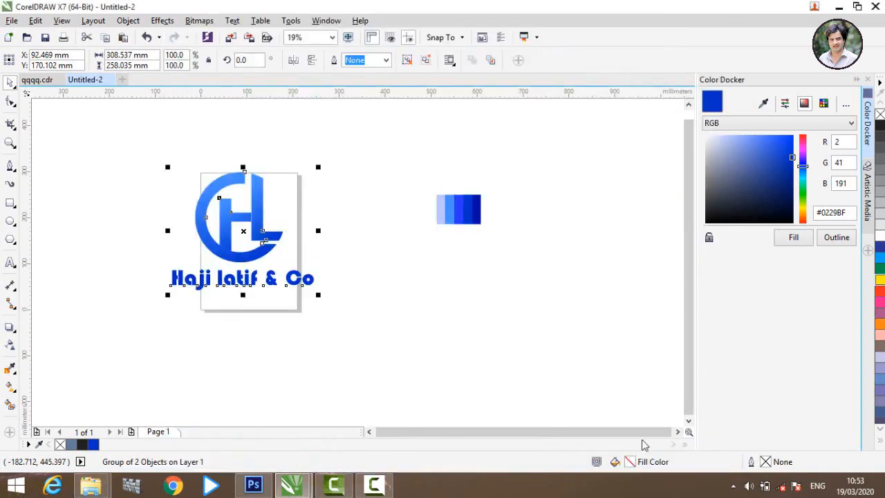
# Refresh the desktop and move the fff and Untitled-1 logo images into its free central area.
pyautogui.click(841, 7)
pyautogui.click(828, 8)
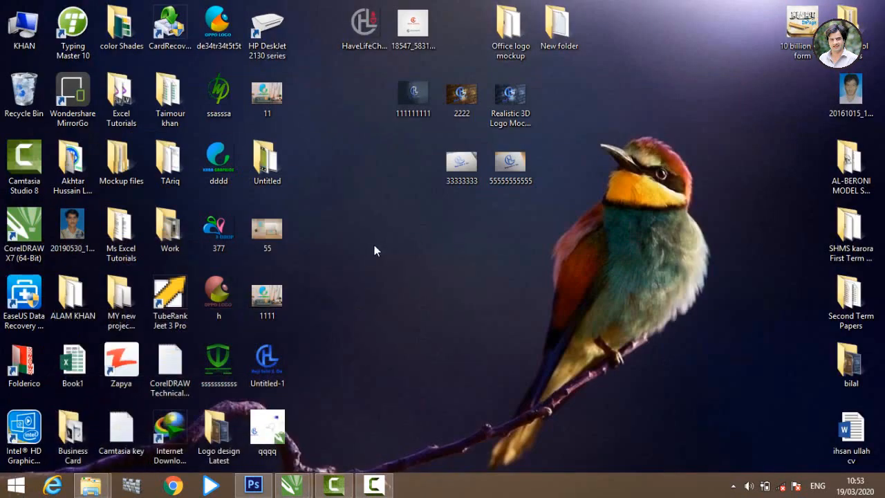
pyautogui.rightClick(374, 245)
pyautogui.click(409, 288)
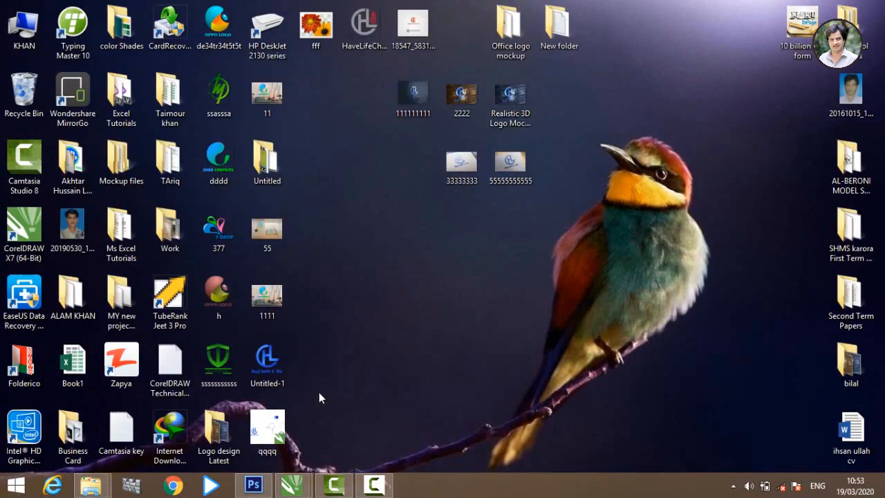
pyautogui.moveTo(270, 366); pyautogui.dragTo(364, 225)
pyautogui.click(360, 271)
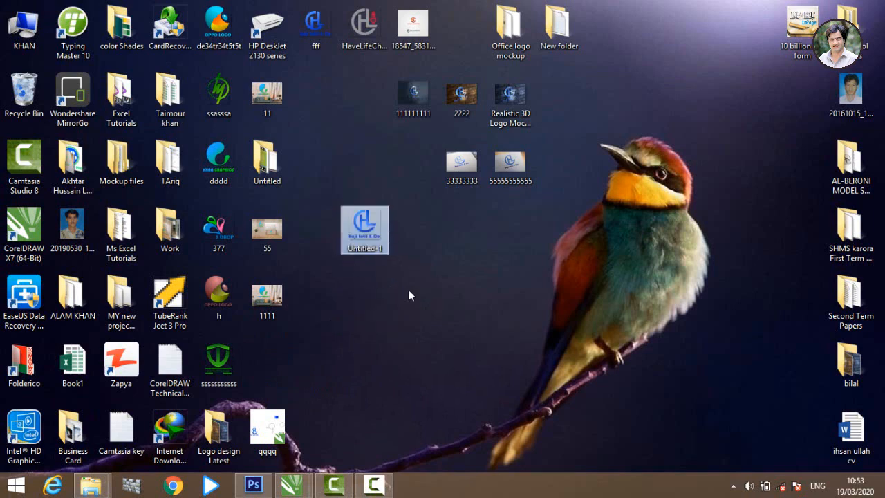
pyautogui.click(408, 289)
pyautogui.moveTo(302, 27); pyautogui.dragTo(357, 162)
pyautogui.moveTo(365, 225); pyautogui.dragTo(317, 225)
pyautogui.click(329, 303)
# Switch to the mockup folder and open the "3d glass window logo mockup" PSD in Photoshop.
pyautogui.click(253, 486)
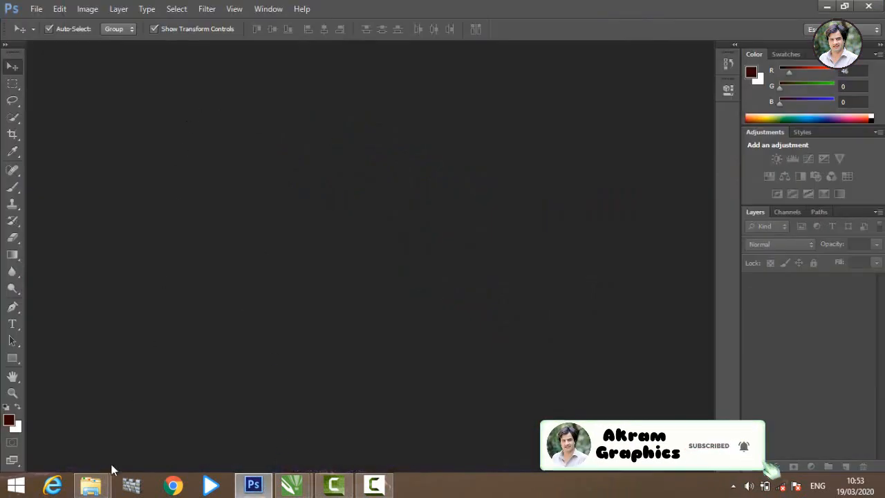
pyautogui.moveTo(91, 486)
pyautogui.click(211, 431)
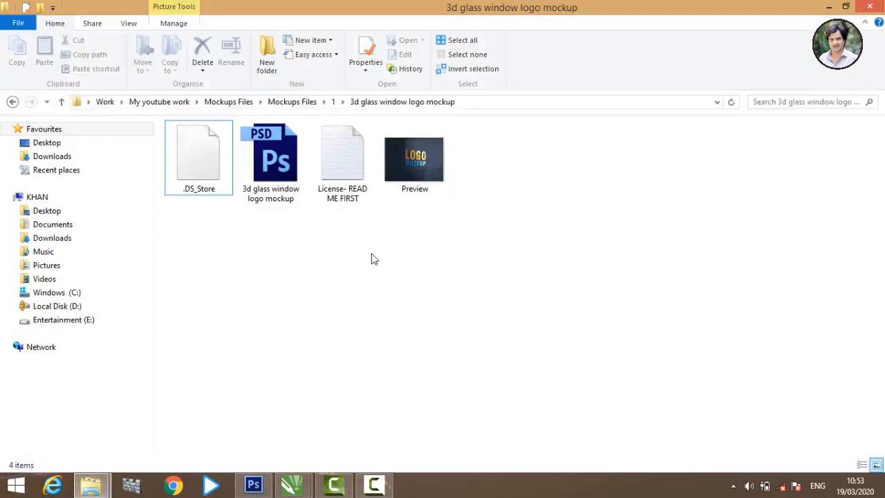
pyautogui.click(277, 185)
pyautogui.moveTo(277, 185); pyautogui.dragTo(296, 206)
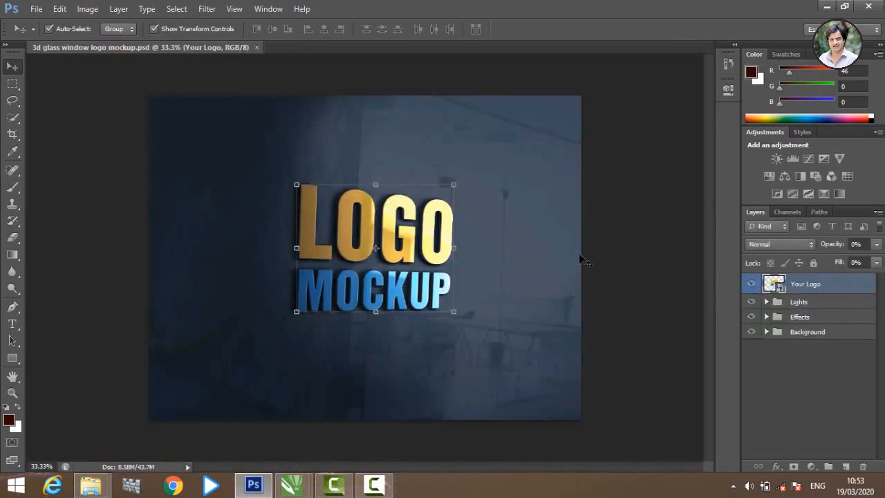
# Open the contents of the Your Logo smart object for editing.
pyautogui.click(559, 259)
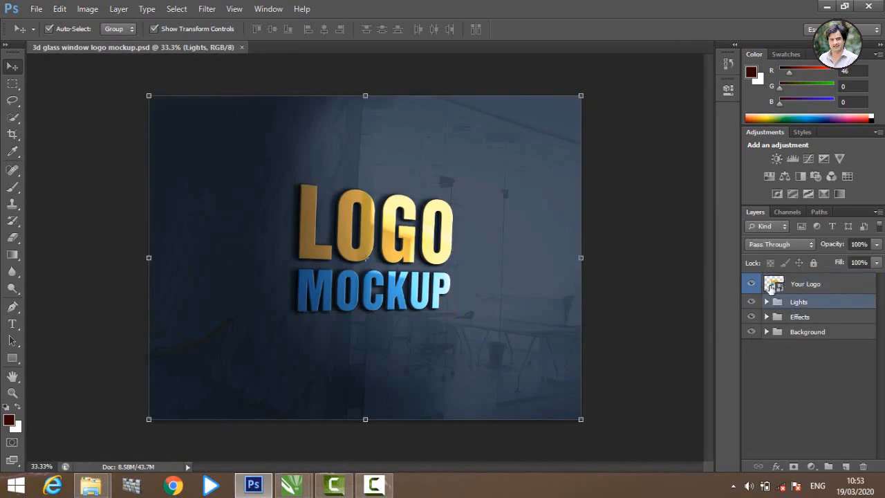
pyautogui.doubleClick(771, 287)
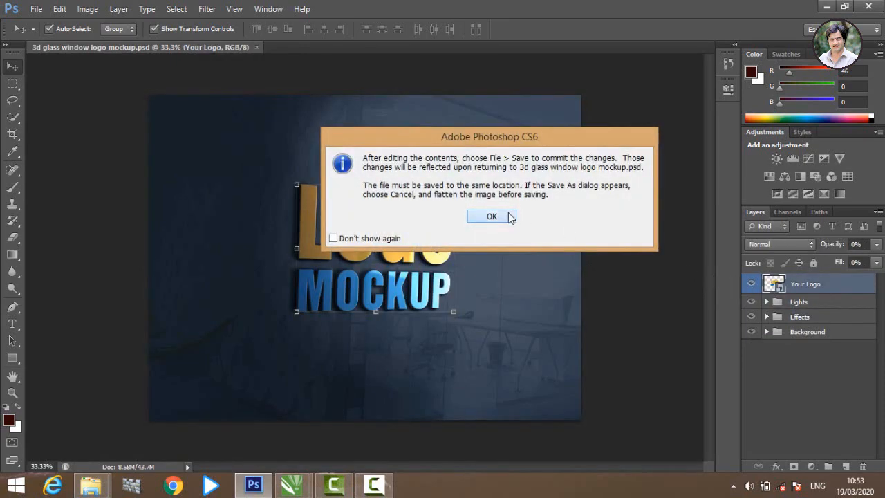
pyautogui.click(509, 216)
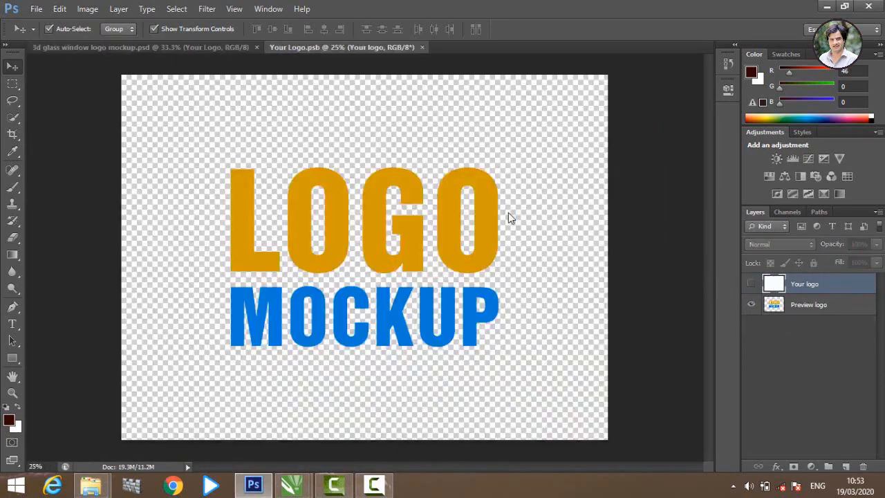
# Place the Untitled-1 logo image from the desktop into the Your Logo.psb document.
pyautogui.click(827, 7)
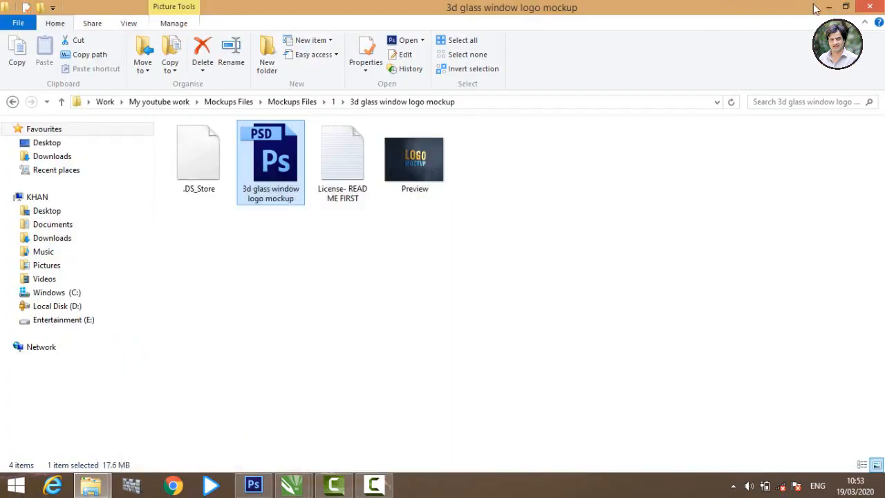
pyautogui.click(827, 7)
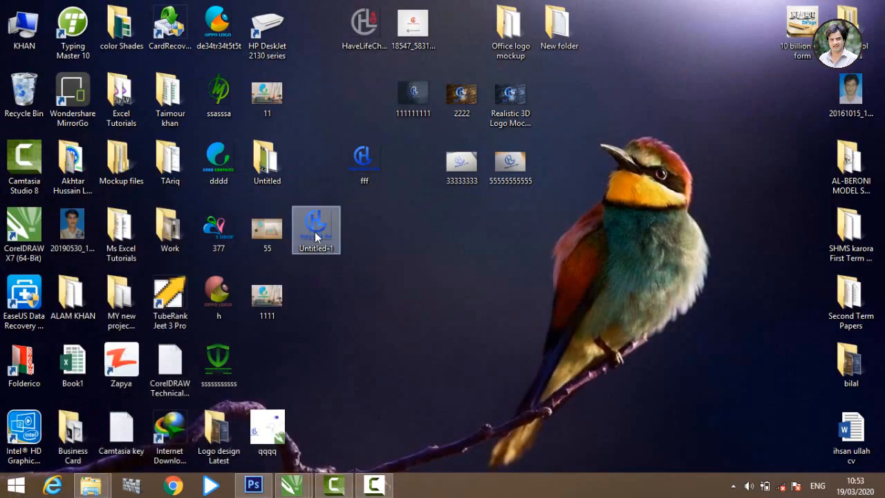
pyautogui.moveTo(316, 237); pyautogui.dragTo(316, 152)
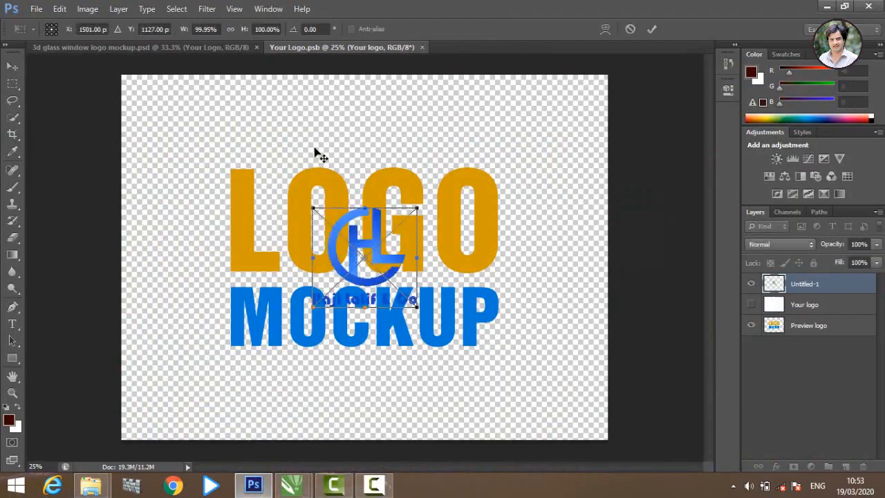
# Scale the placed logo to about 256% width and 262% height over the sample logo and commit the transform.
pyautogui.moveTo(308, 206); pyautogui.dragTo(220, 134)
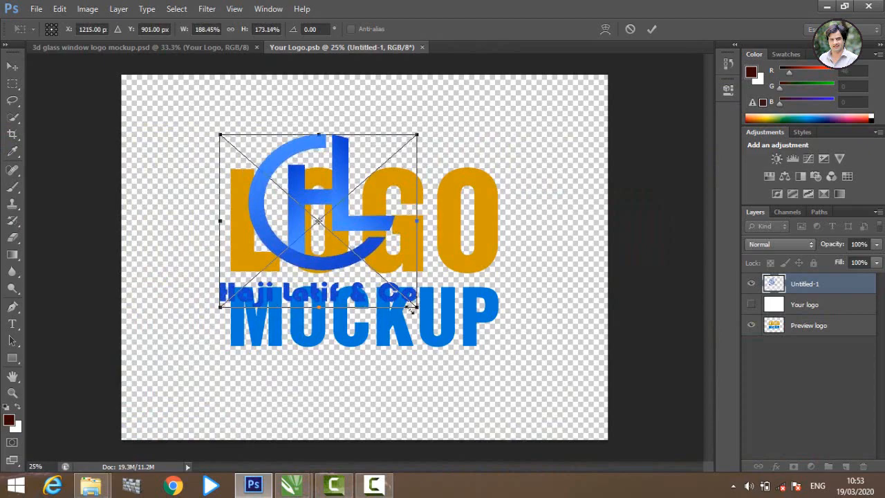
pyautogui.moveTo(415, 306); pyautogui.dragTo(490, 391)
pyautogui.moveTo(417, 268)
pyautogui.mouseDown()
pyautogui.moveTo(439, 263)
pyautogui.moveTo(429, 267)
pyautogui.mouseUp()
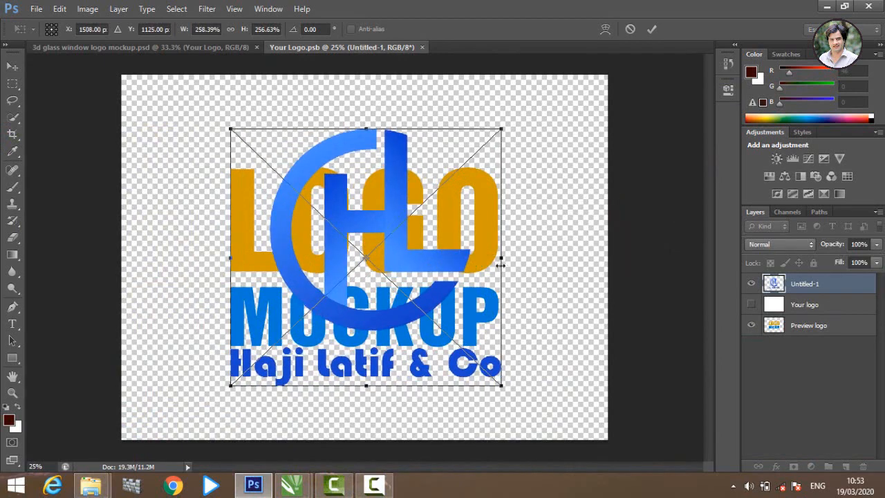
pyautogui.moveTo(504, 391); pyautogui.dragTo(503, 388)
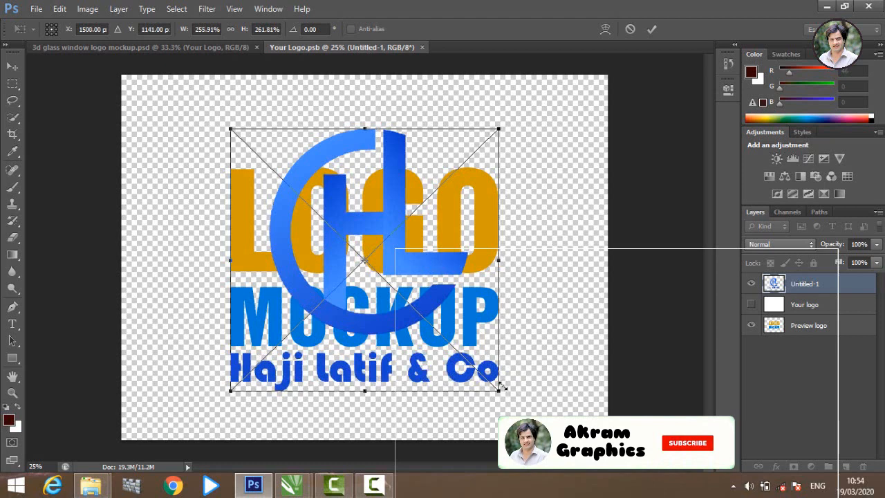
pyautogui.click(652, 30)
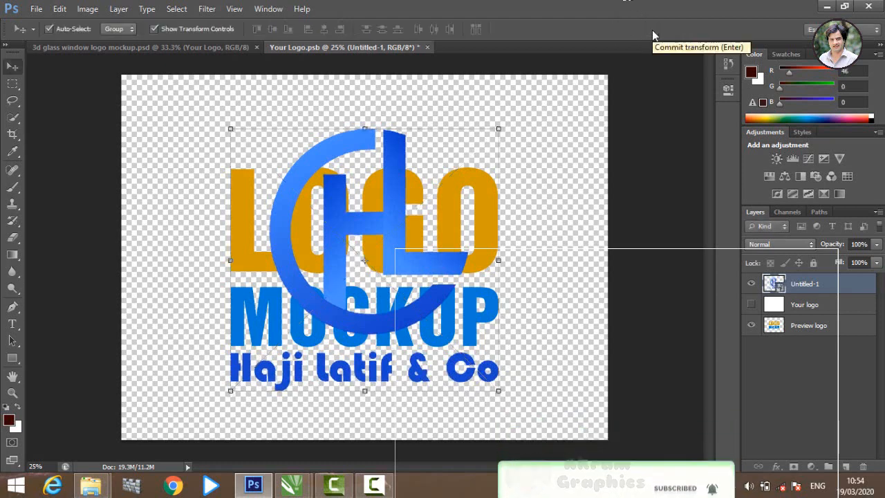
# Delete the Preview logo layer.
pyautogui.click(800, 332)
pyautogui.rightClick(800, 331)
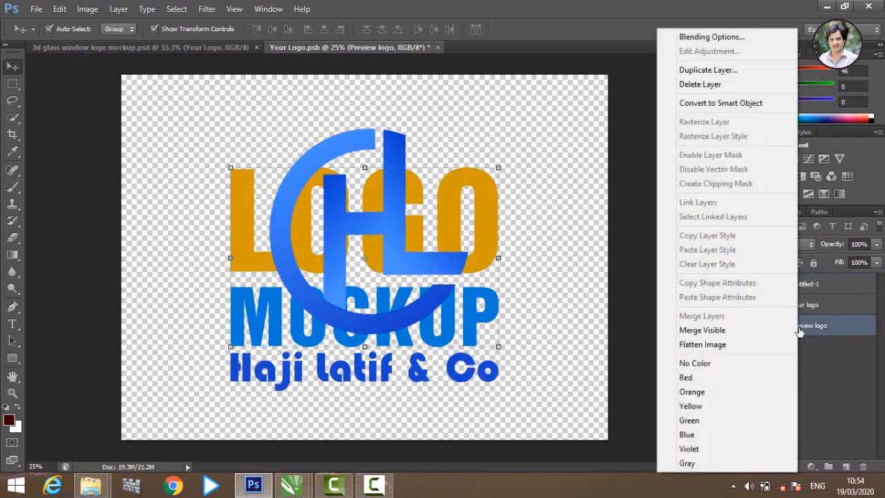
pyautogui.click(707, 89)
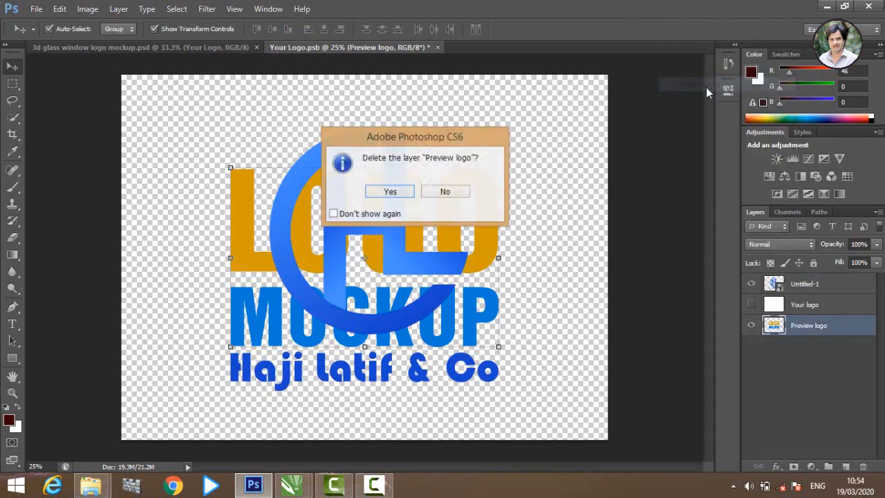
pyautogui.click(391, 192)
# Nudge the logo slightly up and left, and close Your Logo.psb with its changes saved.
pyautogui.moveTo(405, 198); pyautogui.dragTo(401, 189)
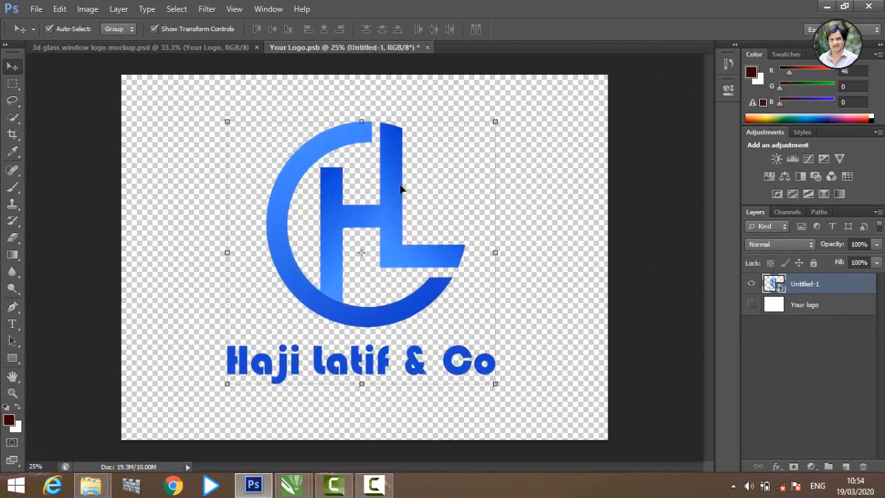
pyautogui.click(427, 47)
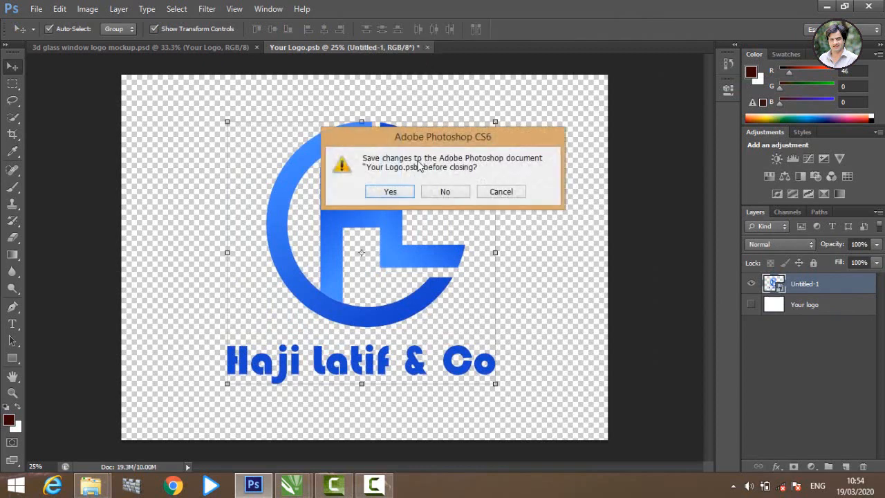
pyautogui.click(390, 193)
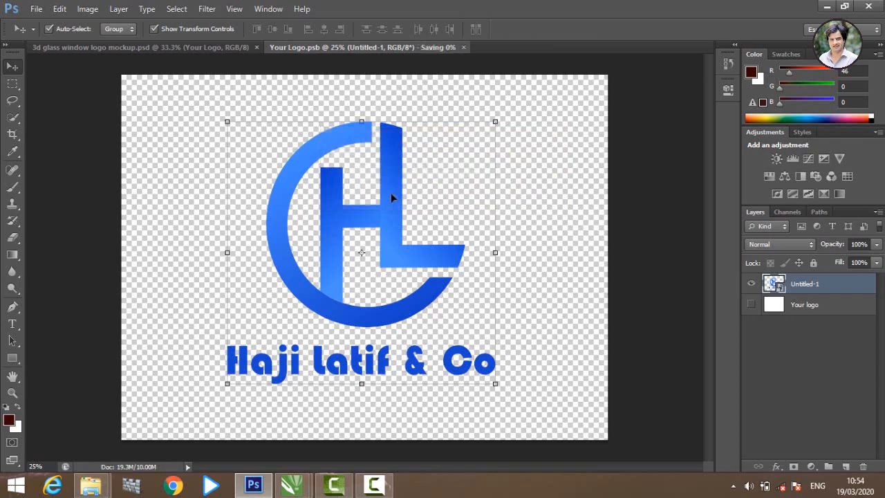